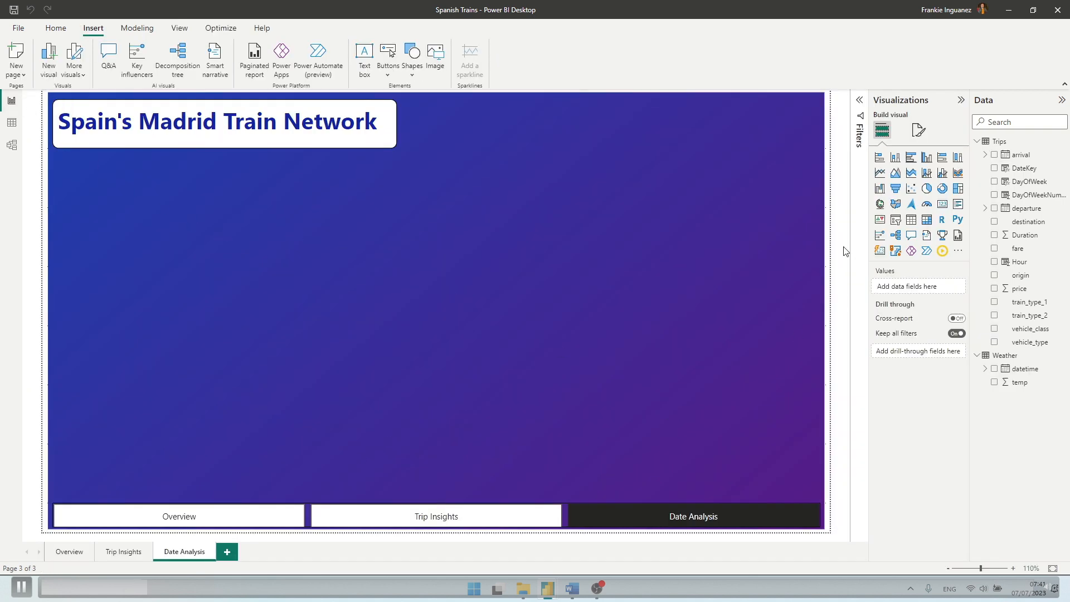
Step: Add a line chart to the Date Analysis page with the Weather datetime hierarchy on the X-axis, removing its Quarter level
click(879, 173)
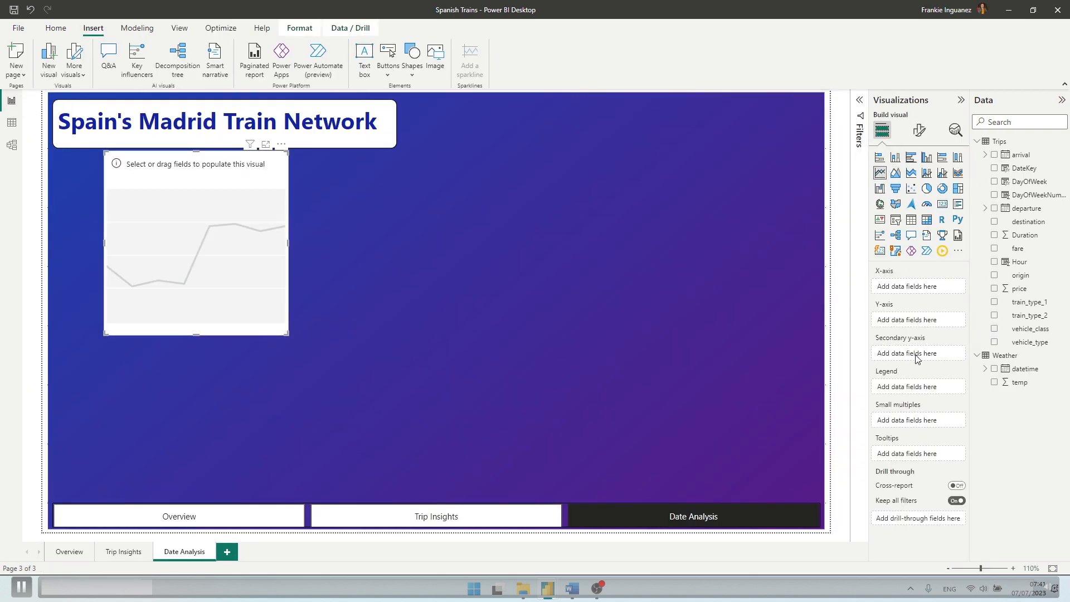
drag(1020, 372, 931, 300)
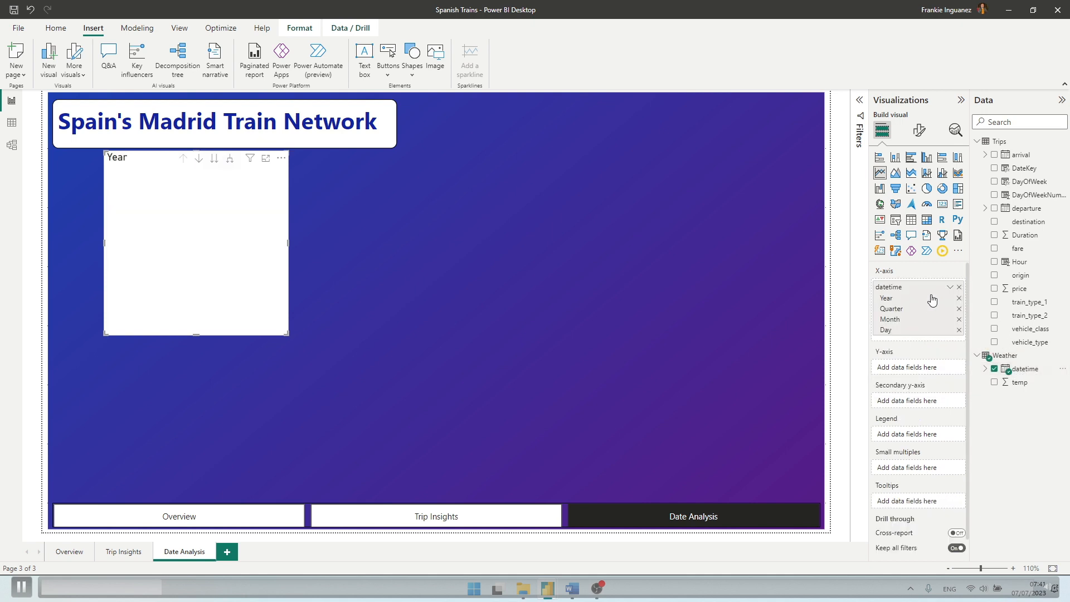
click(958, 312)
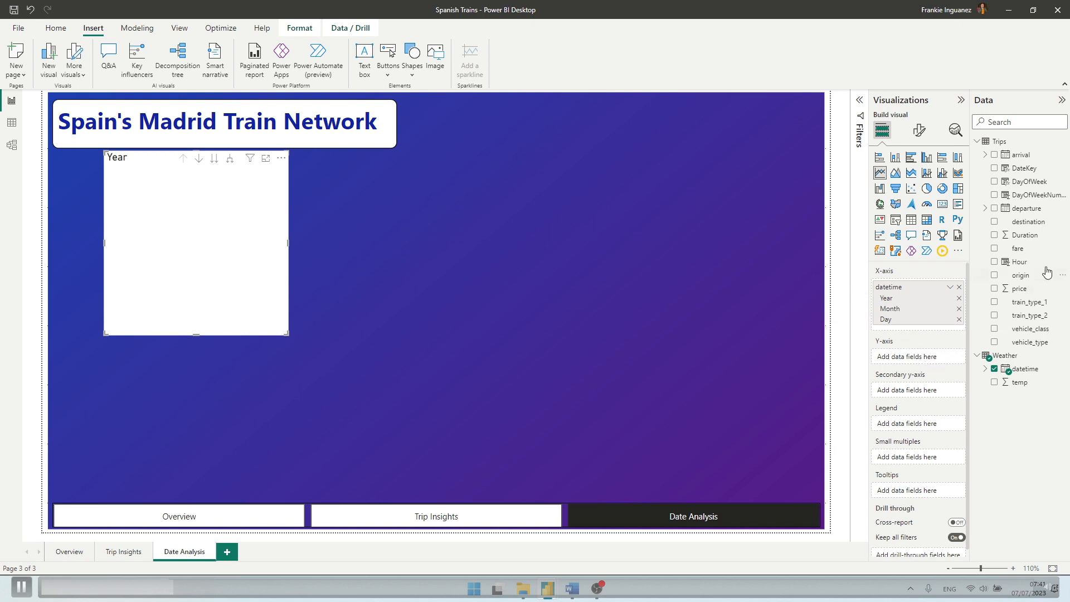
Step: Plot the count of departure on the Y-axis and the average of temp on the secondary Y-axis
drag(1029, 210, 925, 359)
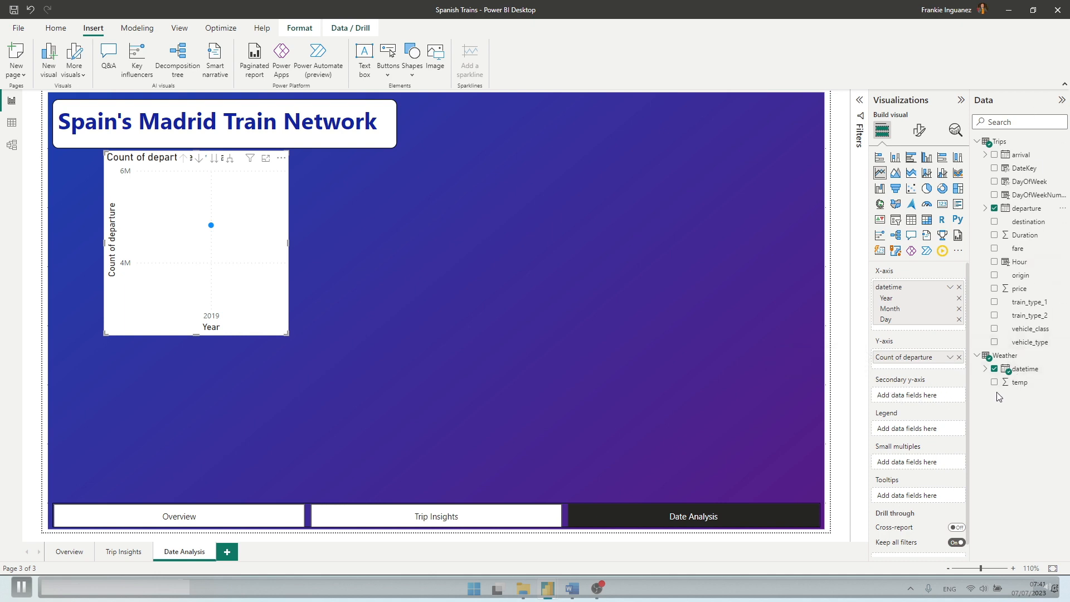
drag(1014, 390, 925, 408)
click(949, 396)
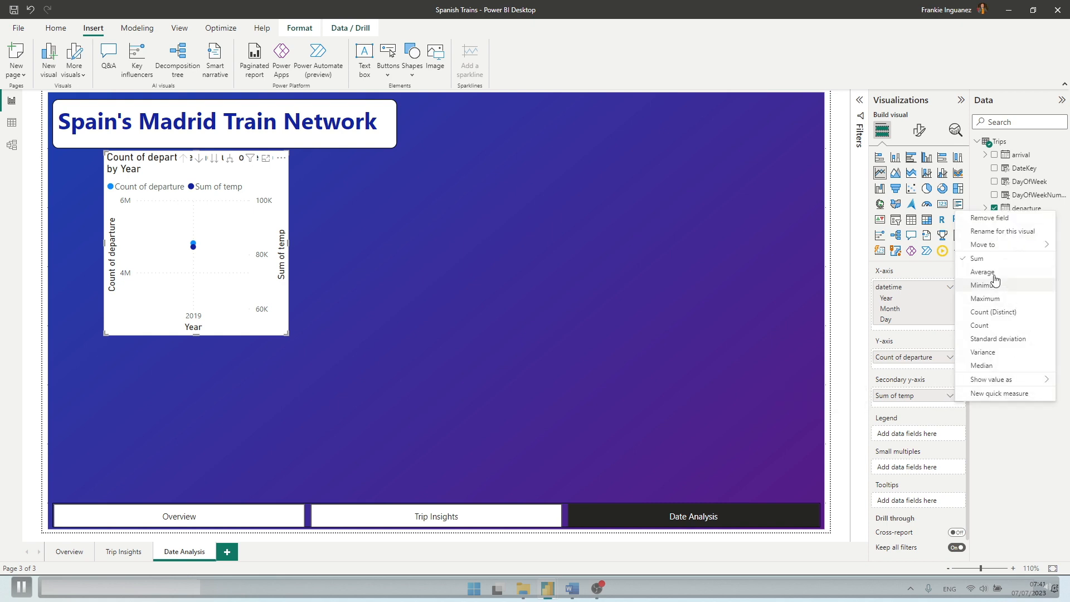
click(925, 277)
Step: Rename the secondary Y-axis field as Average Temperature for this visual
click(950, 397)
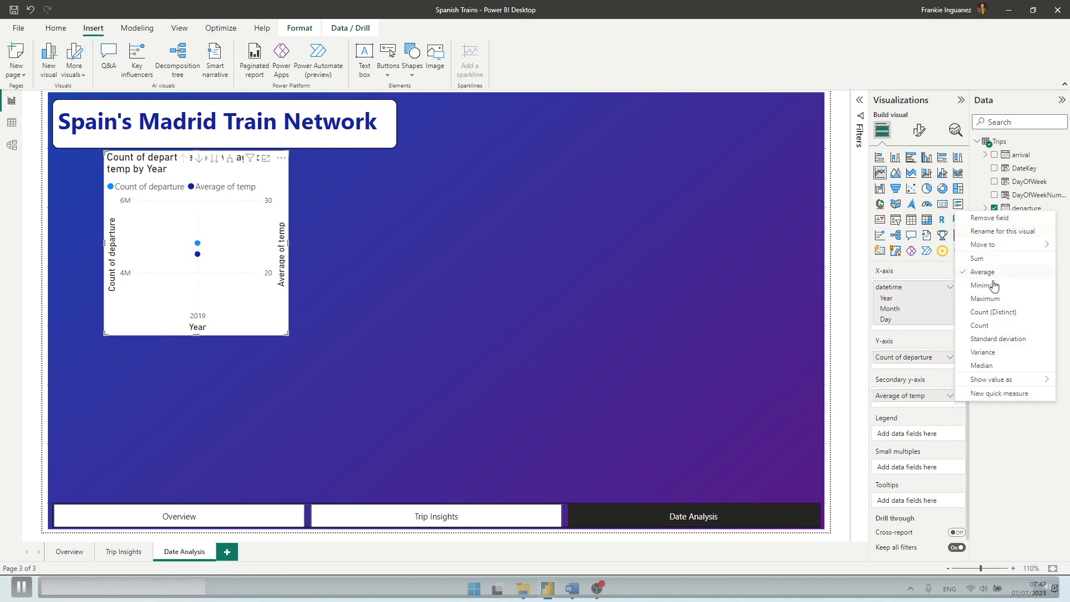
click(997, 239)
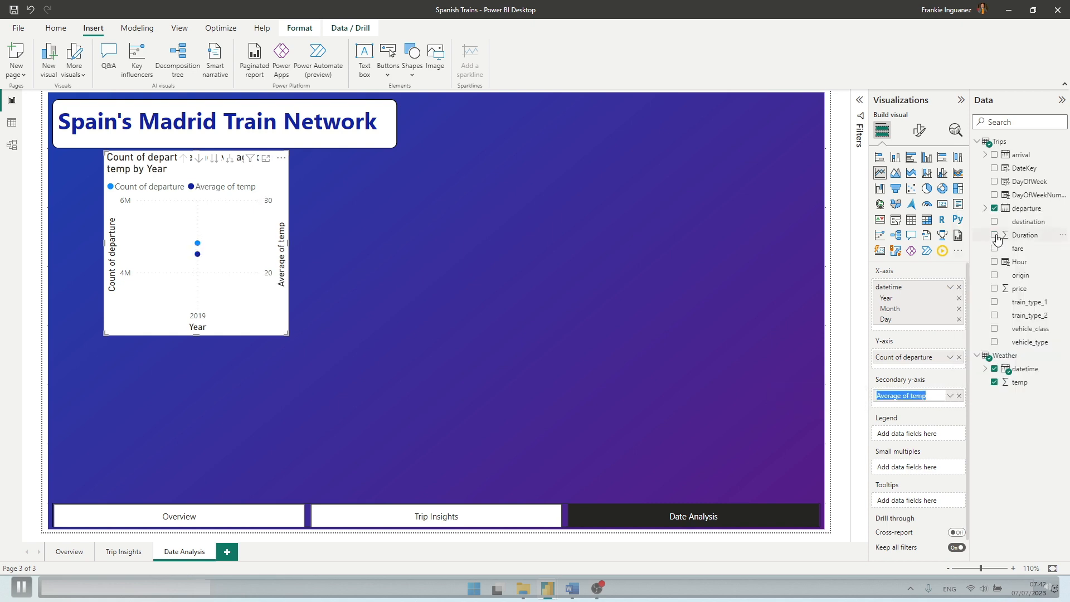
text(Aver)
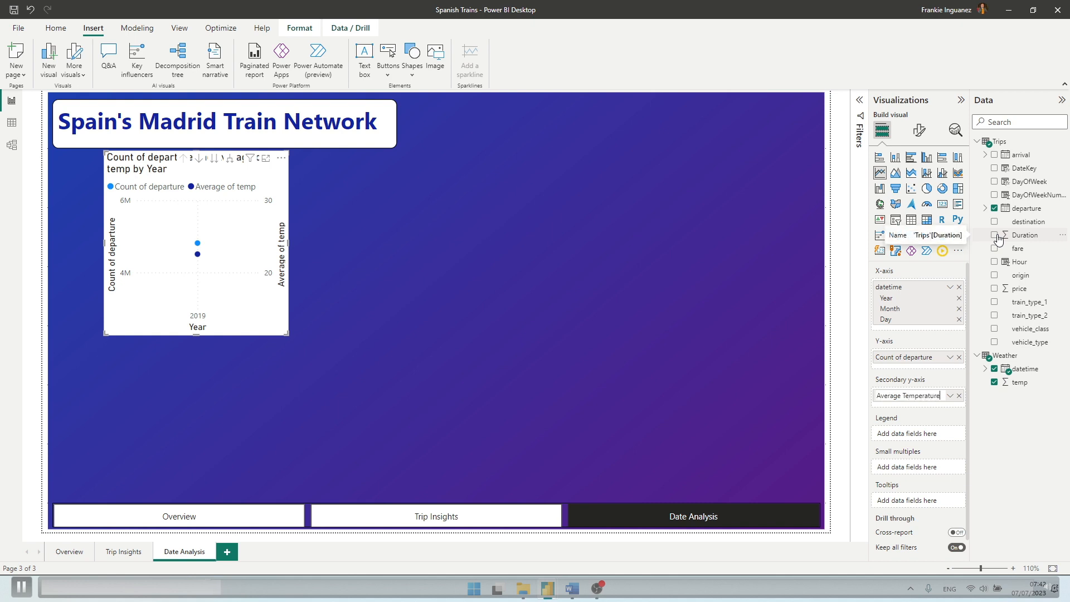
text(age Temperature)
key(Return)
Step: Rename the Y-axis departure count as Number of Trips for this visual
click(949, 357)
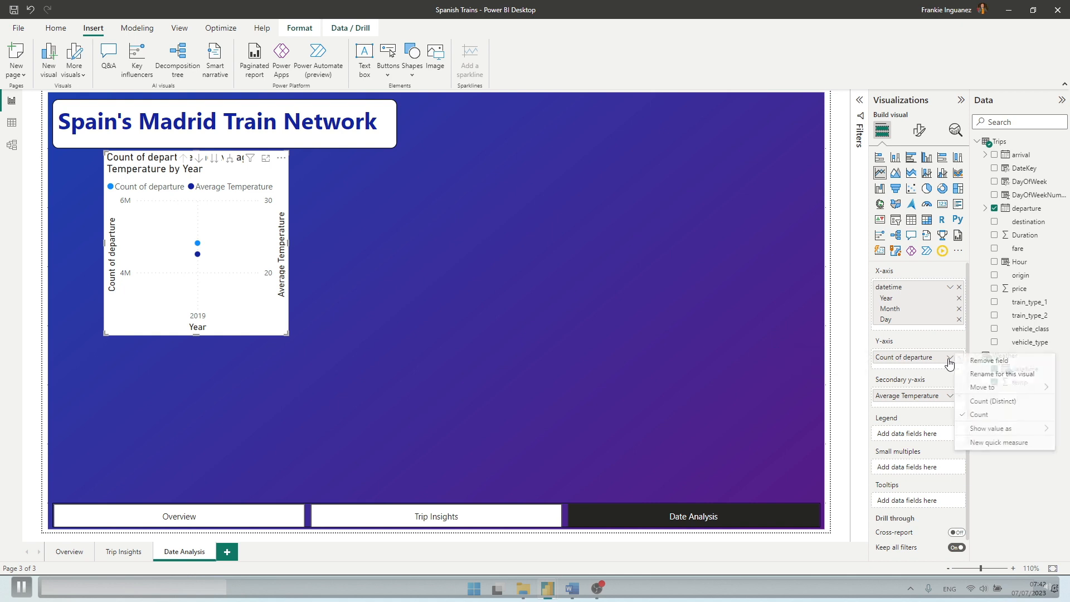
click(1002, 373)
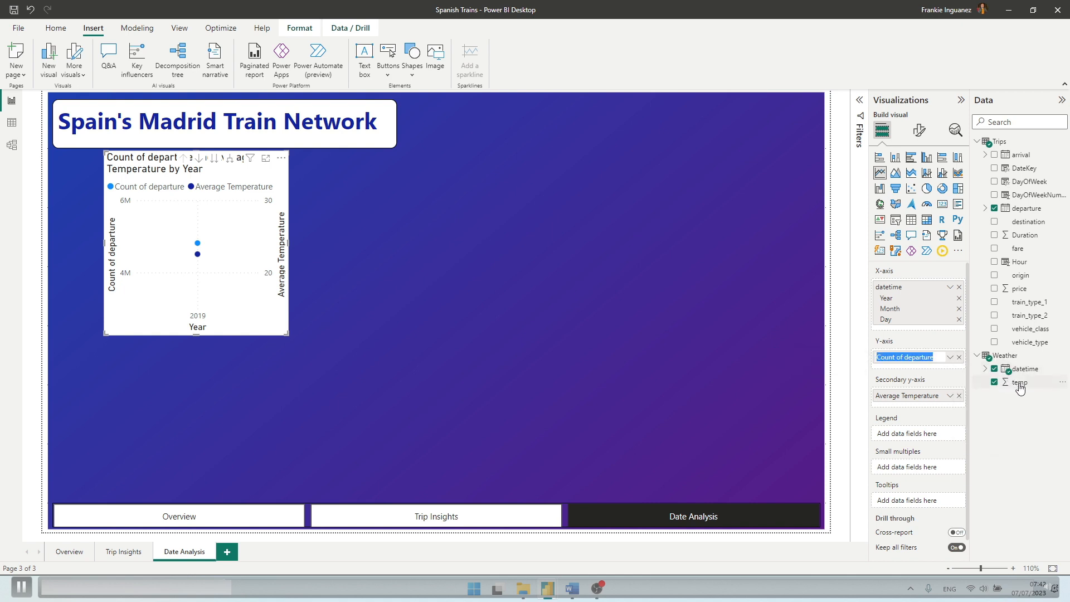
text(Number of Trips)
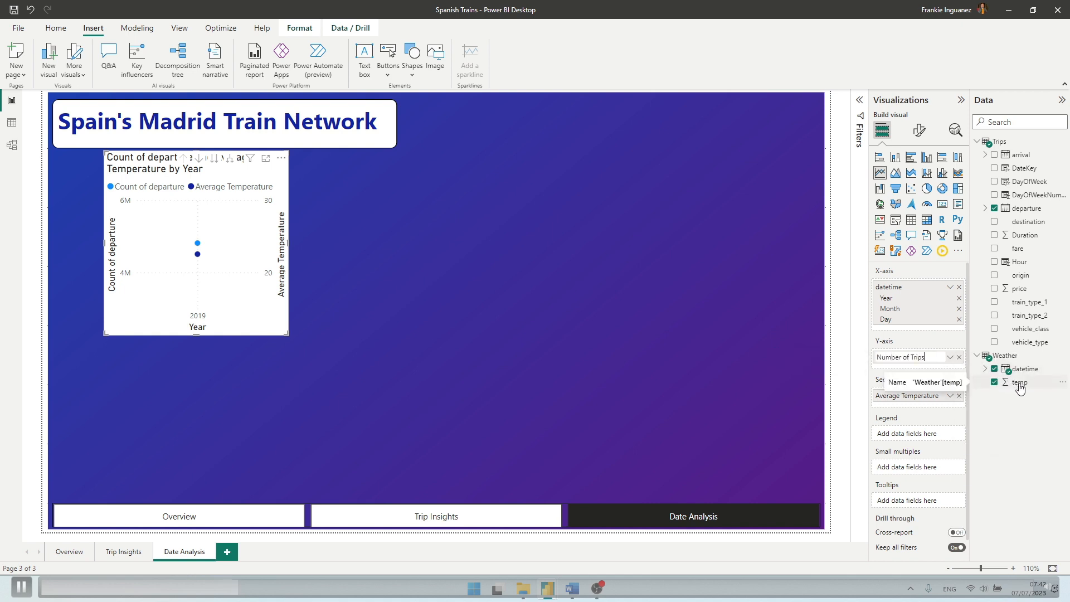
key(Return)
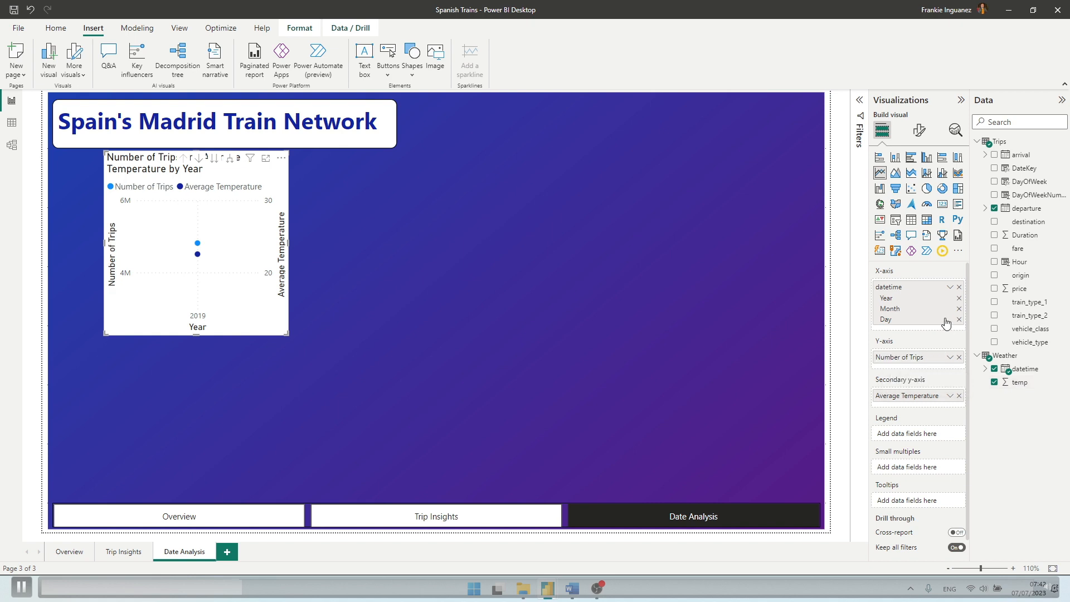
click(949, 286)
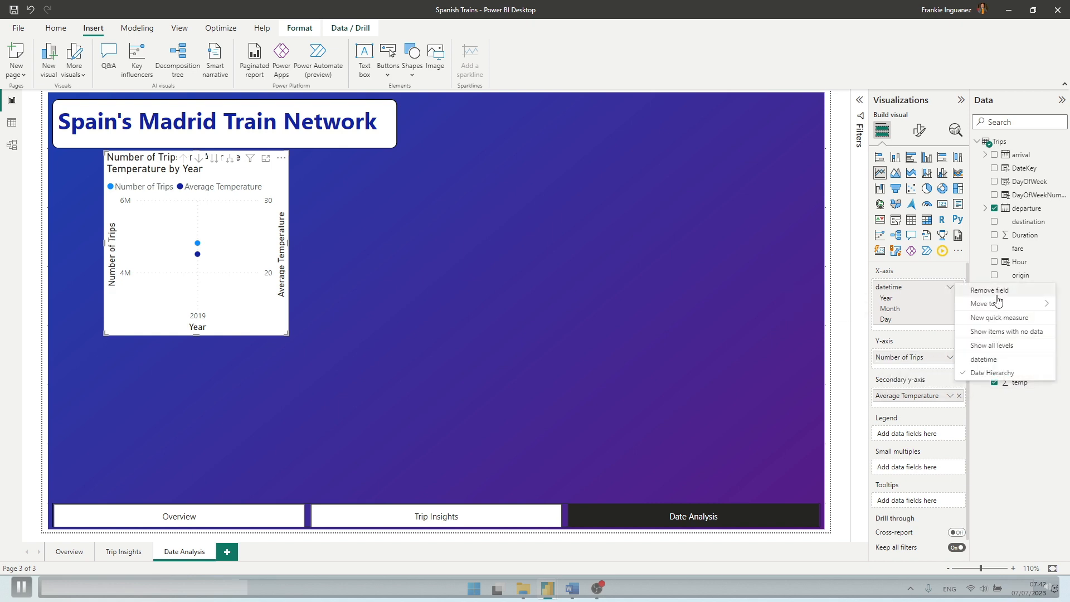
mouse_move(997, 303)
click(1014, 446)
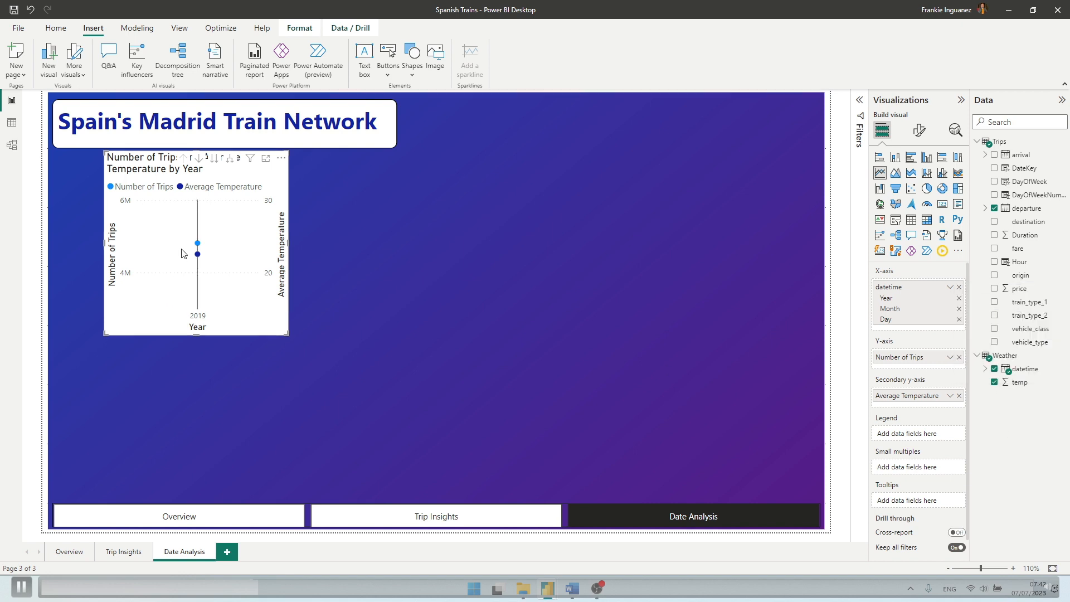
Step: Expand the line chart's date hierarchy from Year down through Month to Day level
click(229, 163)
click(229, 163)
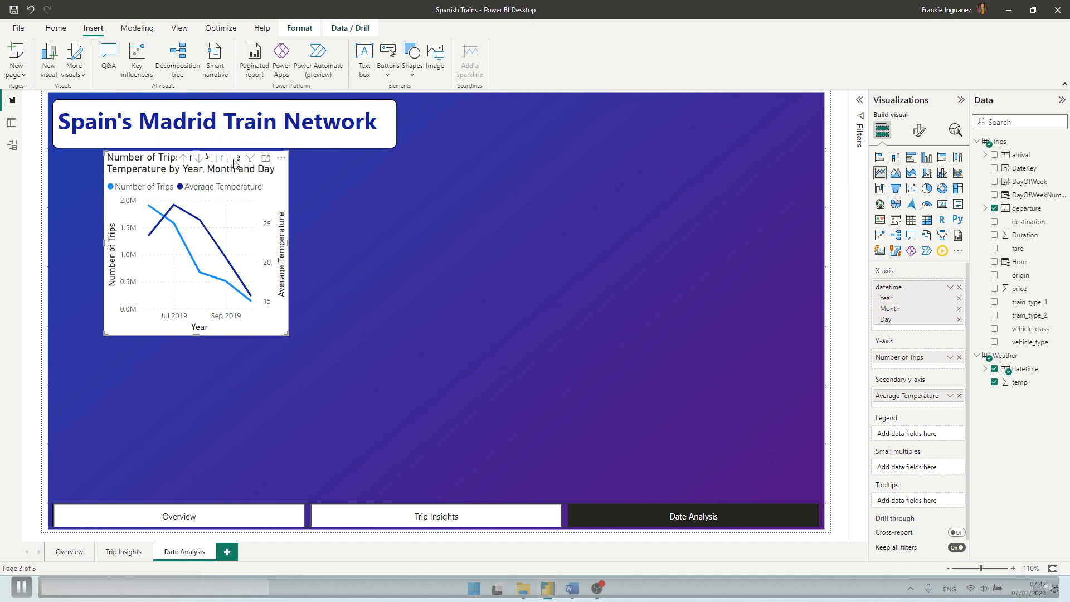
Step: Move and enlarge the line chart so it sits directly above the Overview and Trip Insights buttons and spans nearly their combined width
drag(105, 250, 55, 244)
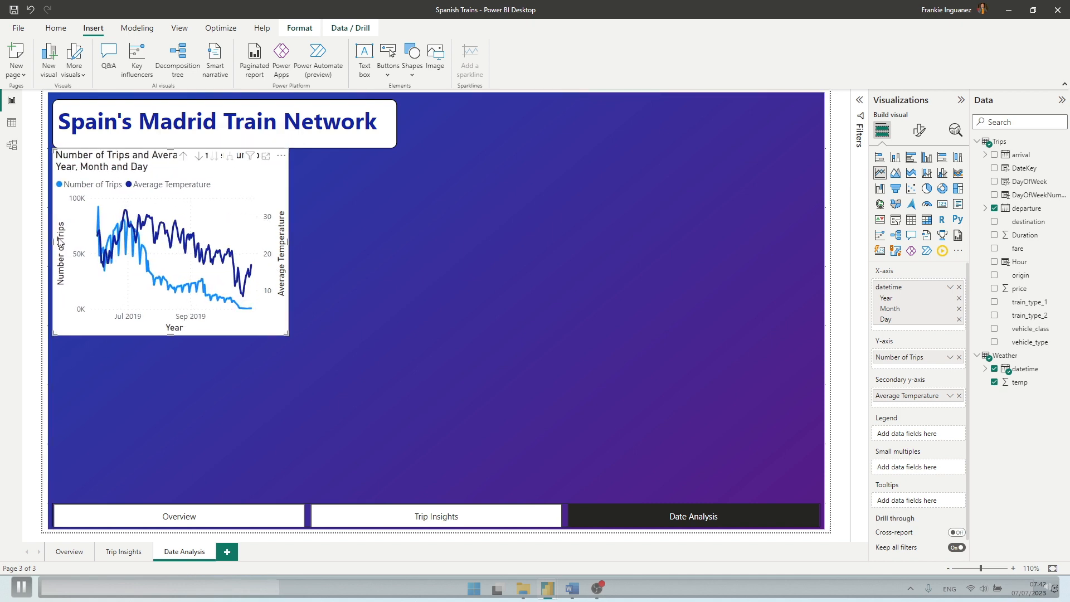
drag(156, 153, 156, 159)
drag(291, 251, 397, 253)
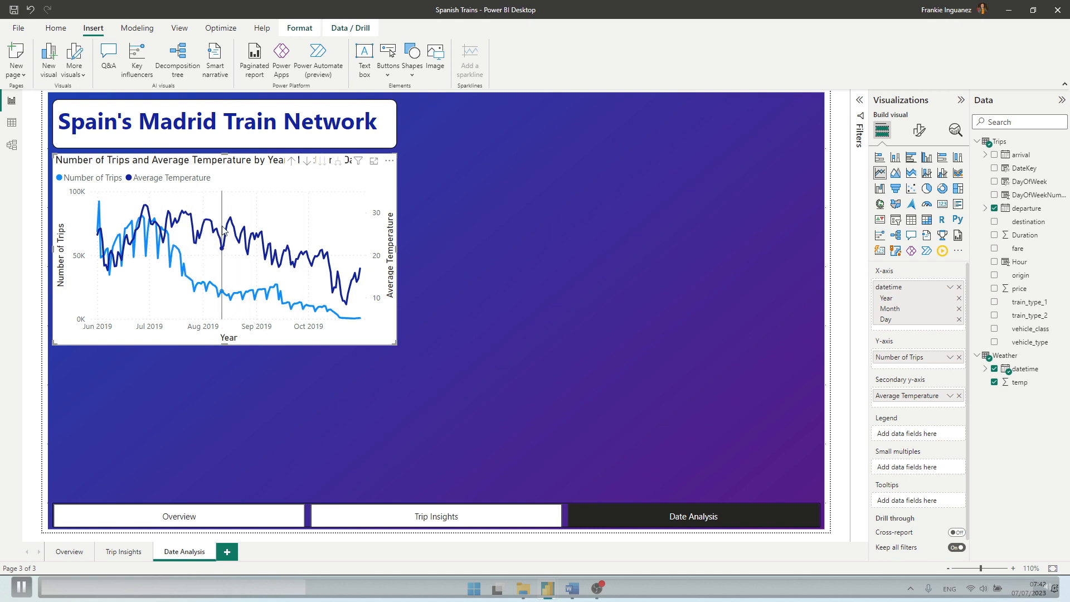
drag(224, 345, 219, 387)
drag(245, 164, 243, 277)
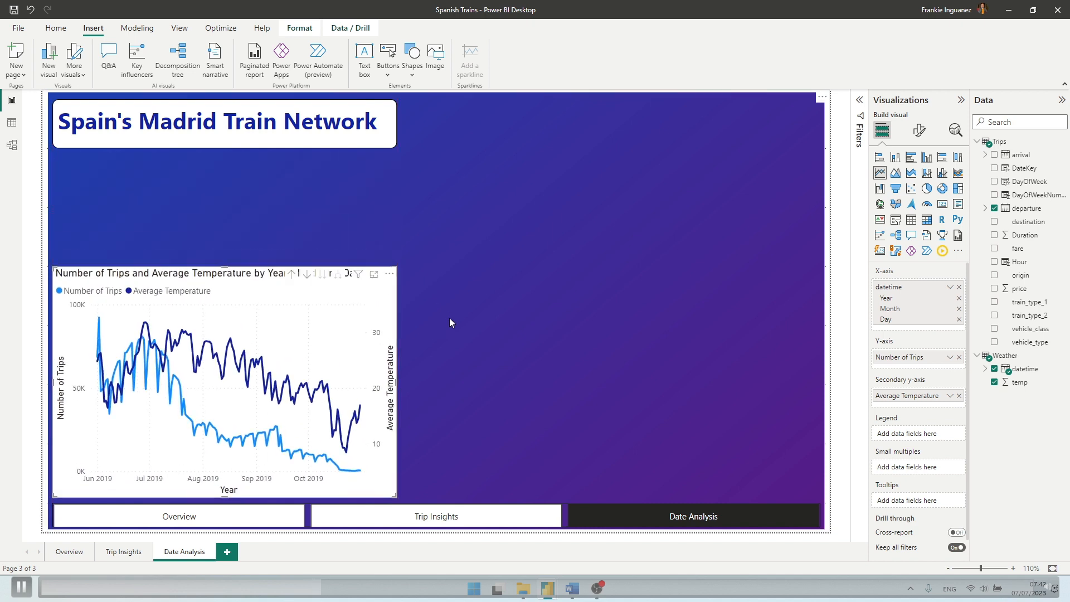
drag(396, 381, 554, 413)
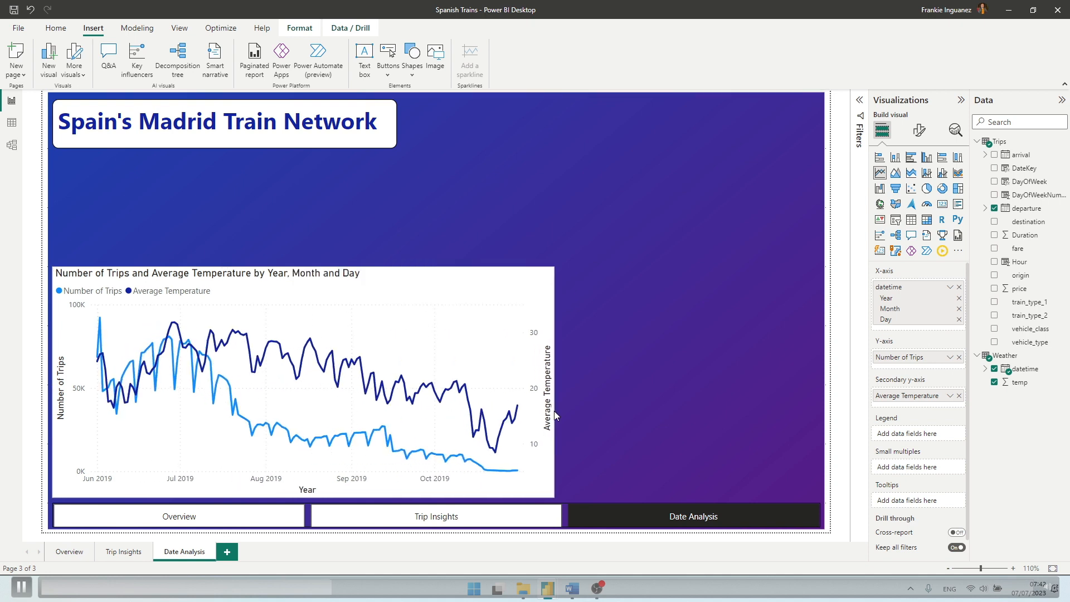
drag(314, 267, 314, 217)
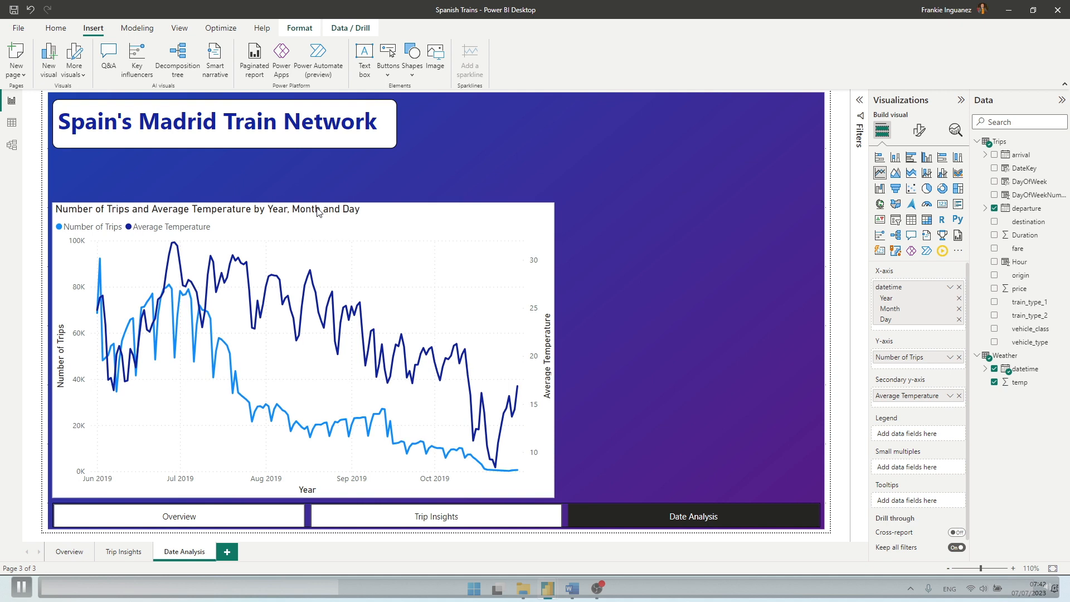
Step: Turn on the line chart's visual border and set its rounded corners to 10 px
click(918, 131)
click(919, 157)
text(ropud)
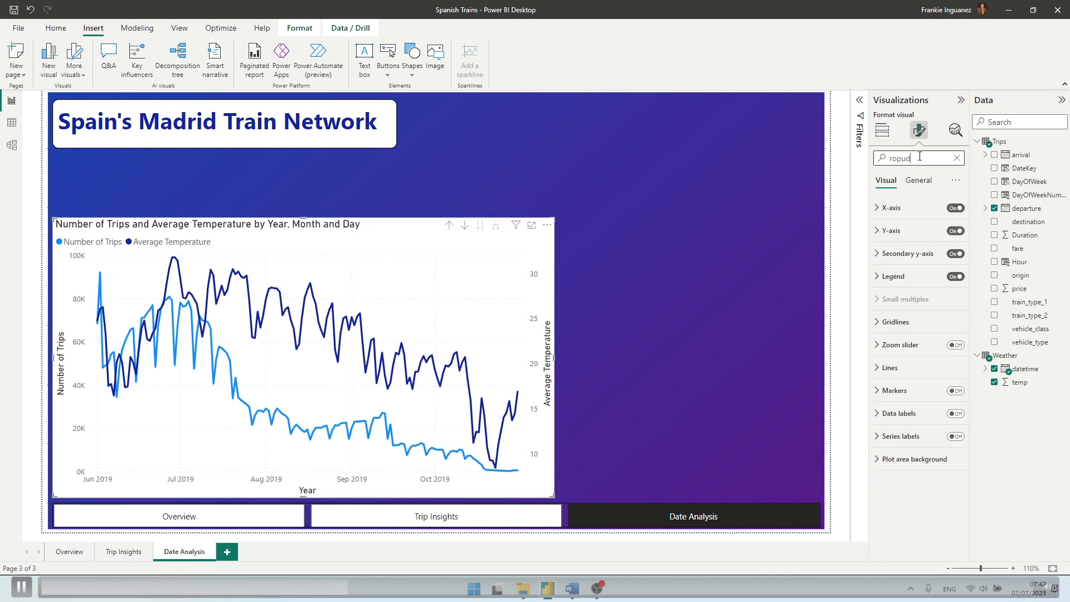
key(BackSpace)
key(BackSpace)
key(BackSpace)
text(n)
key(BackSpace)
text(un)
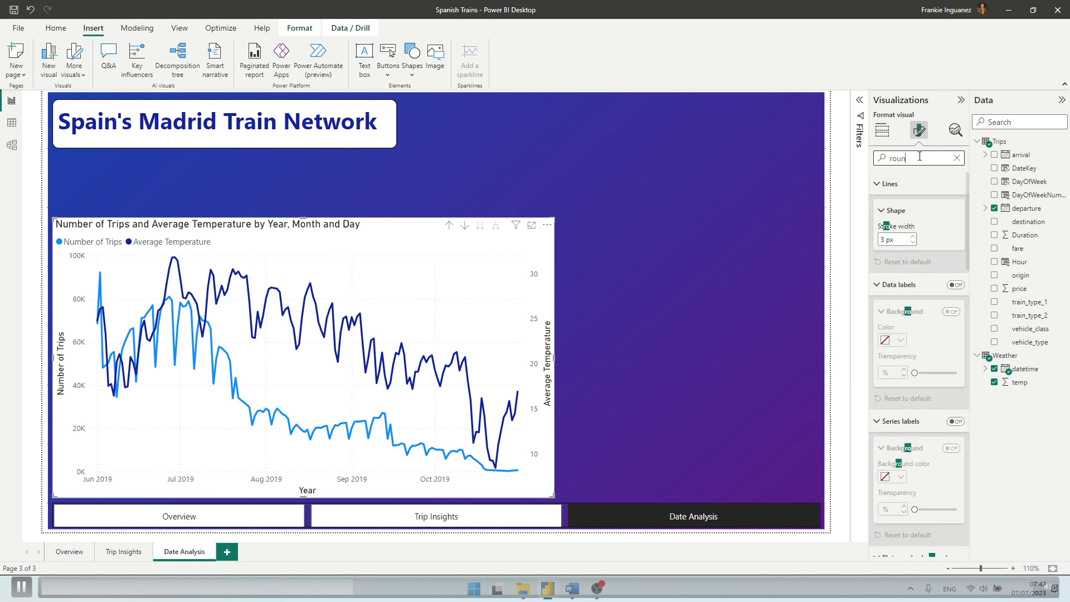
text(ded)
click(950, 211)
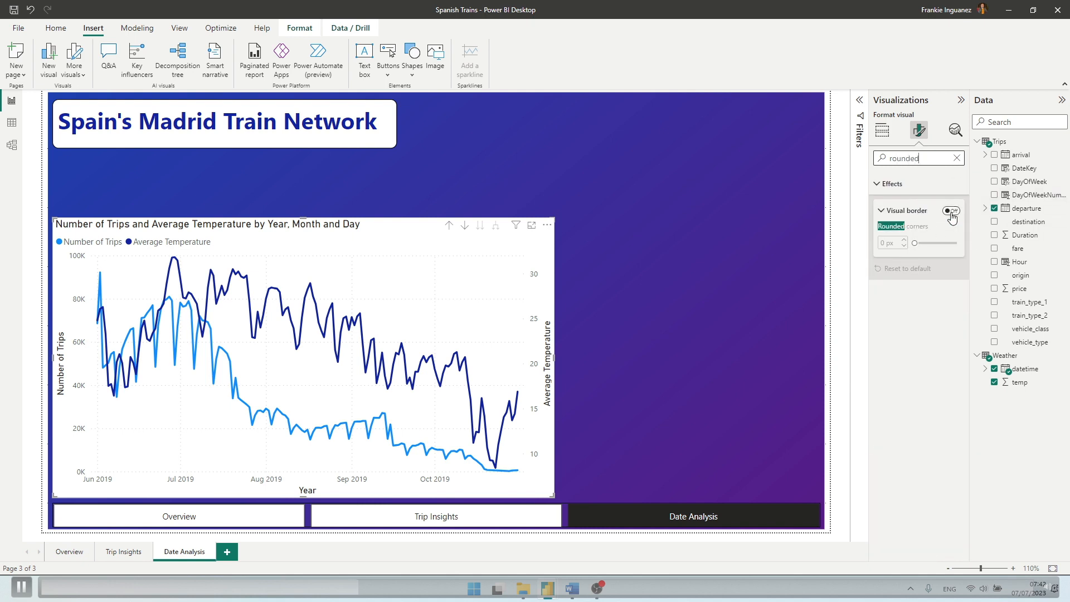
text(10)
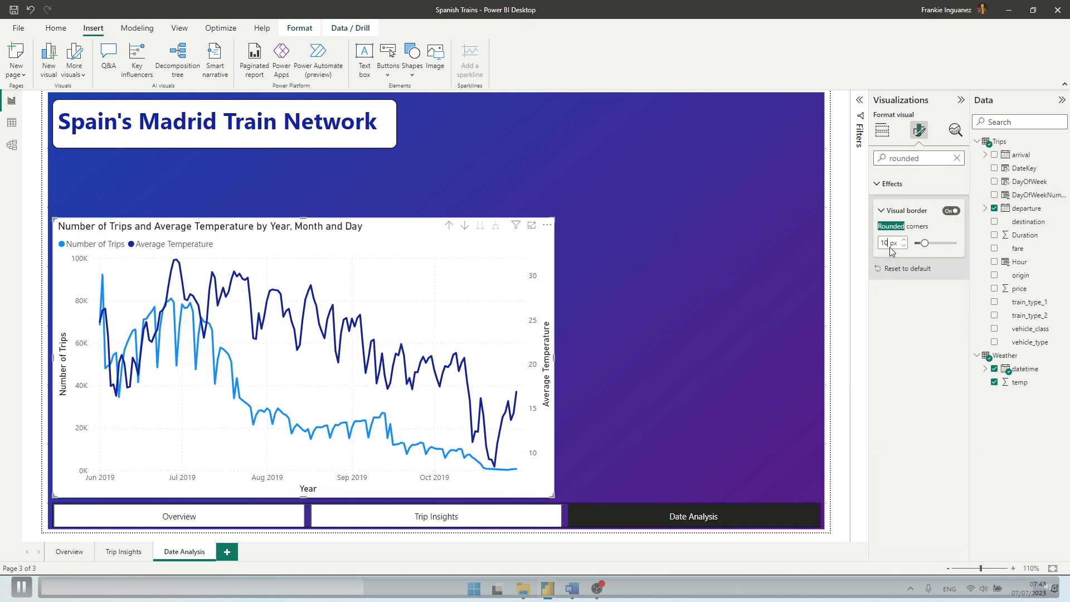
Step: Set the line chart's X-axis title text to "Departure Date"
double_click(905, 158)
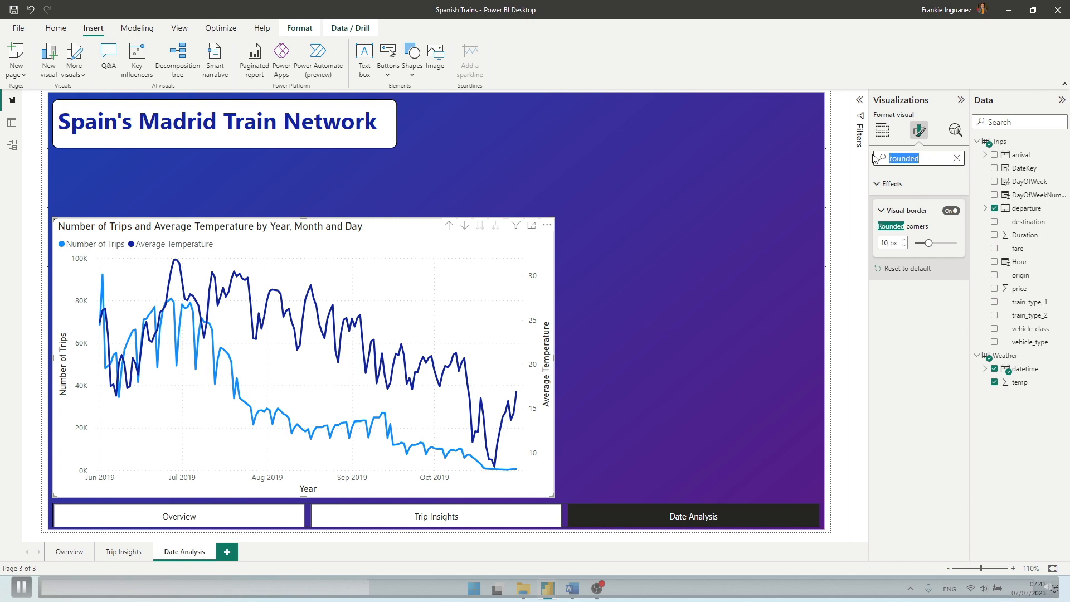
text(title)
click(879, 186)
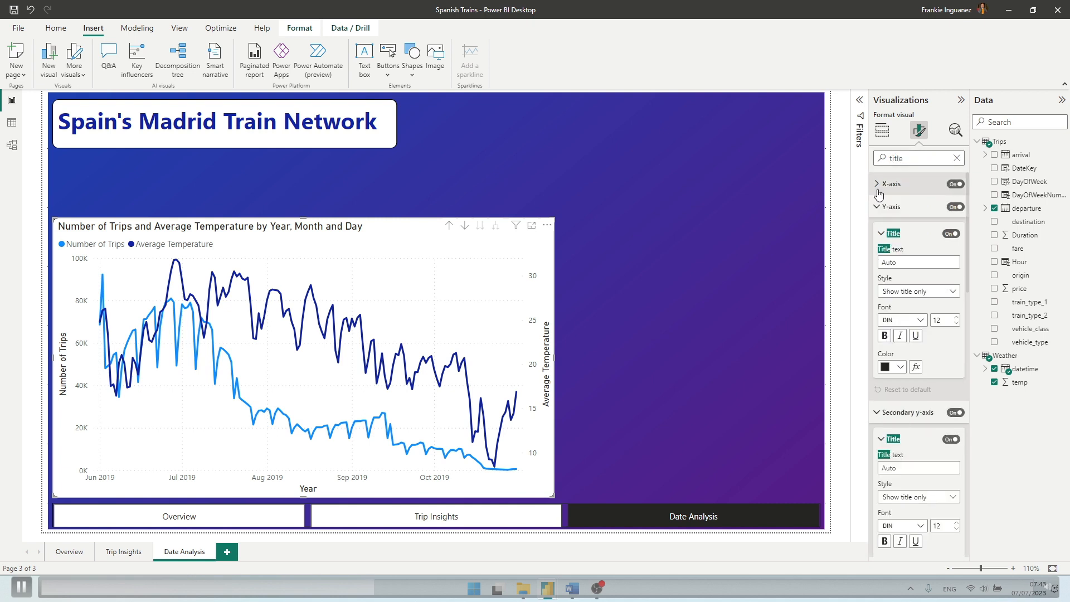
click(877, 189)
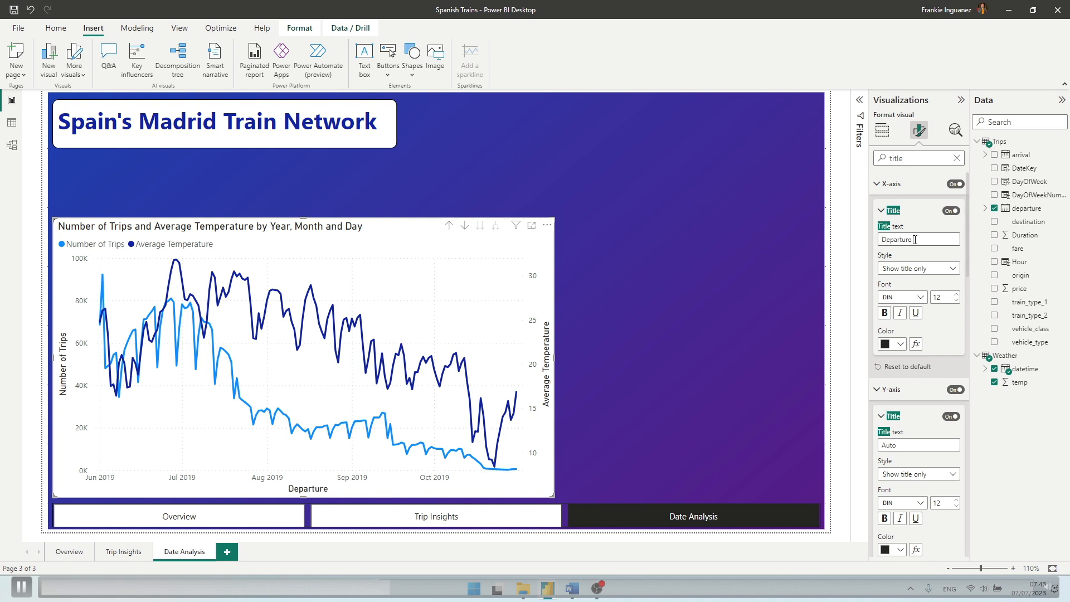
click(876, 184)
Step: Change the line chart's main title to "Total Trips and Average Temperature"
click(876, 207)
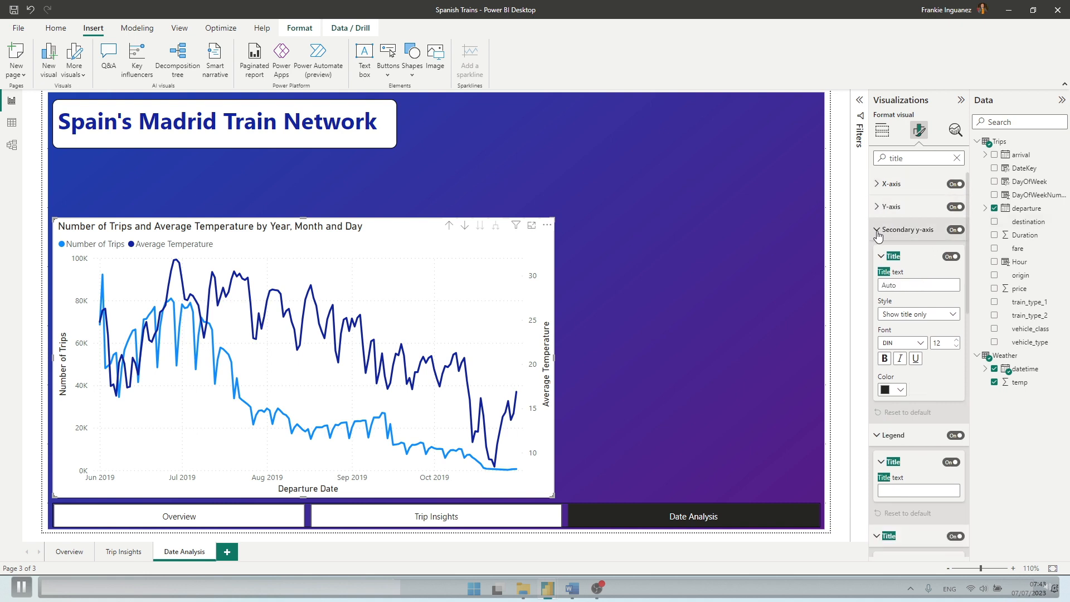
click(878, 233)
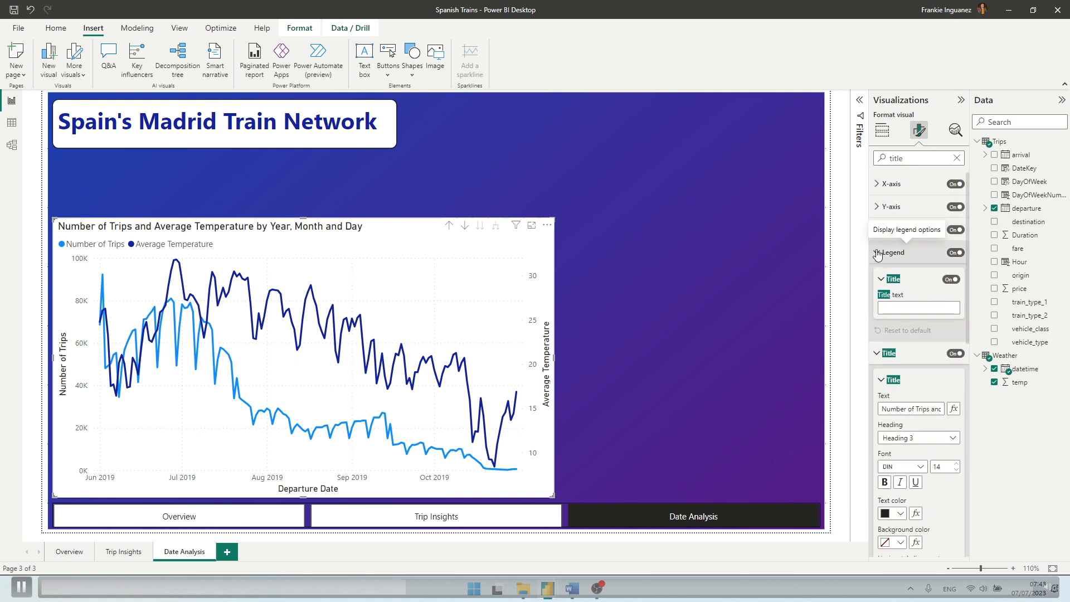
click(877, 254)
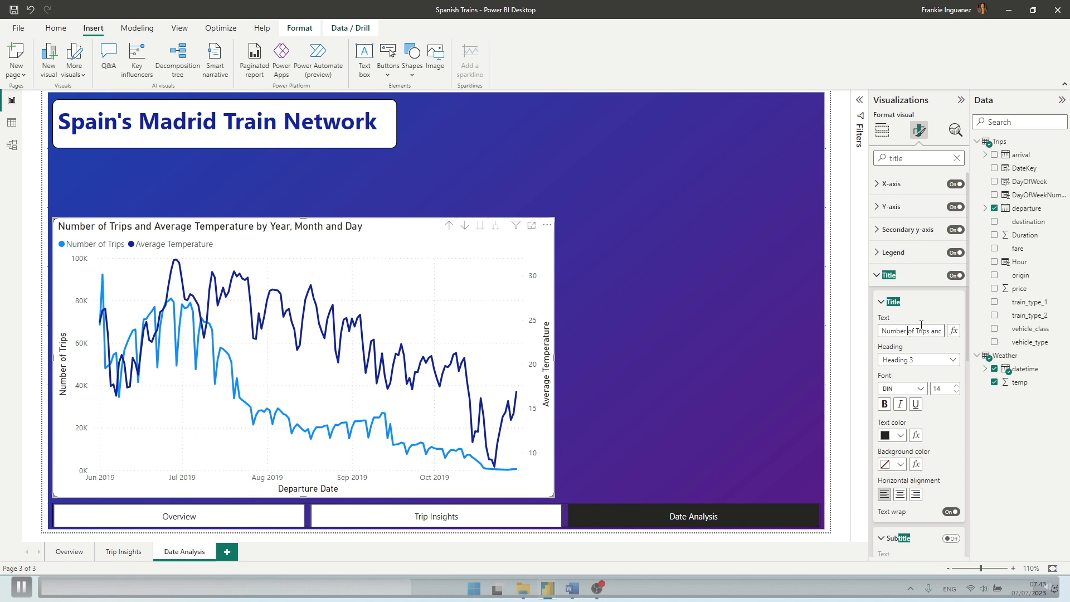
key(ctrl+a)
text(Total Trips and Aver)
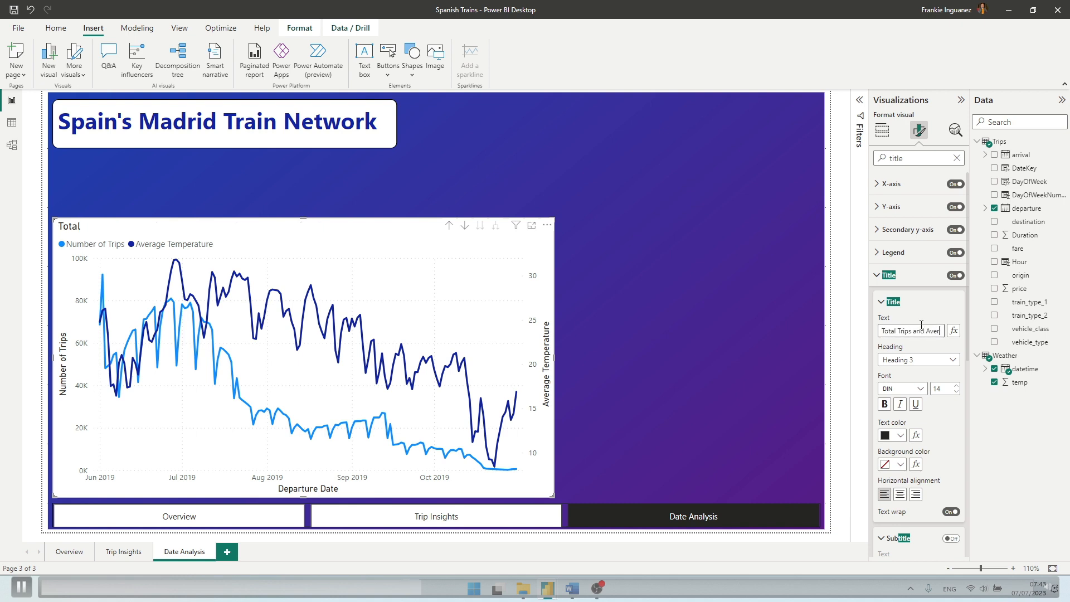
text(age Temperature)
click(781, 393)
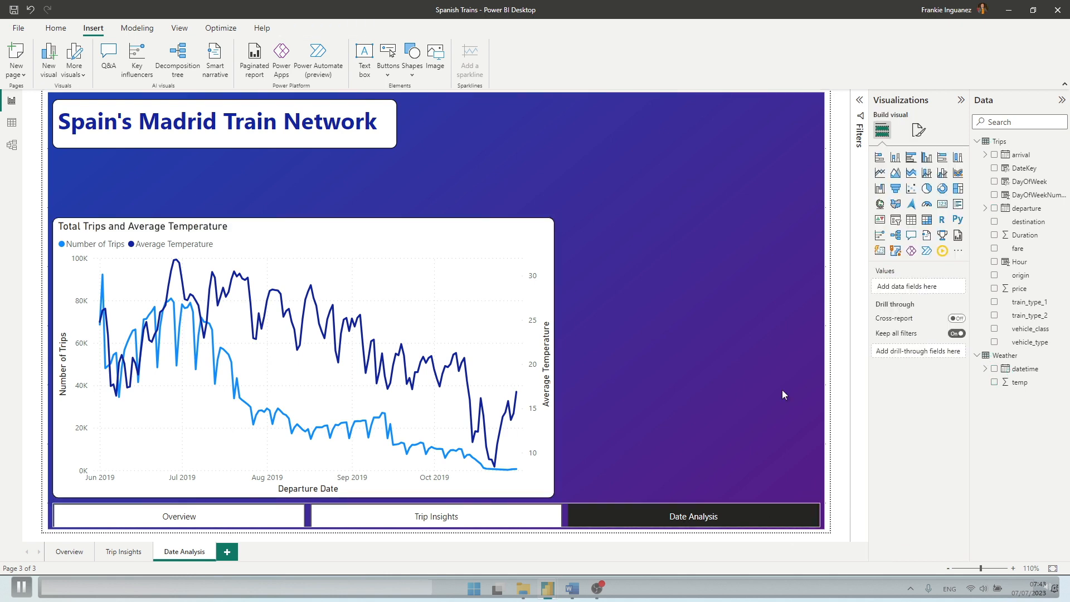
Step: Add a slicer for the Weather table's datetime field and stretch it to the line chart's width just below the report title
click(897, 221)
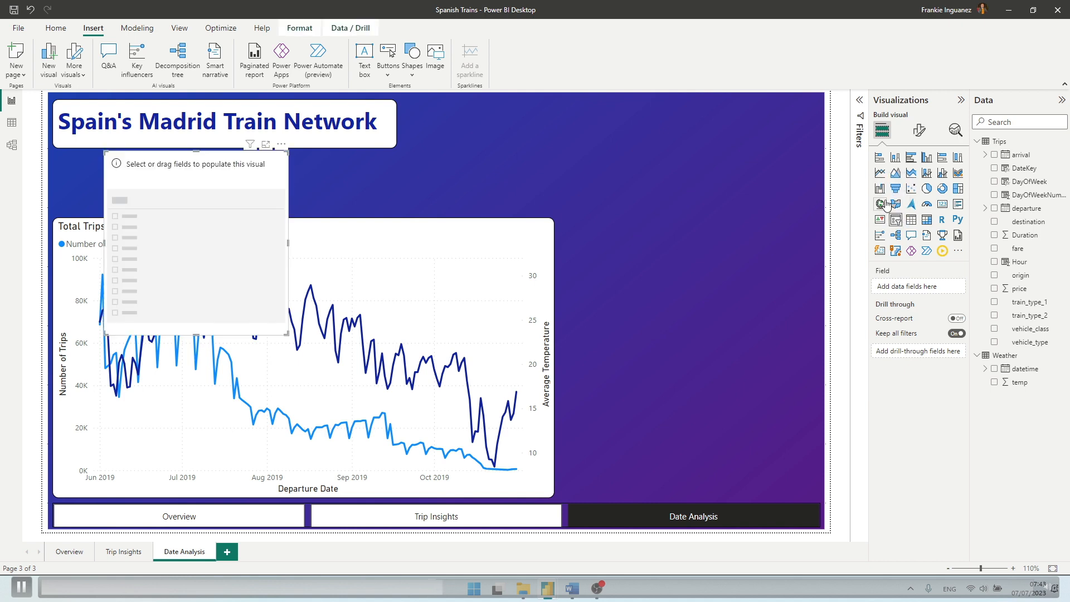
drag(1023, 368, 919, 286)
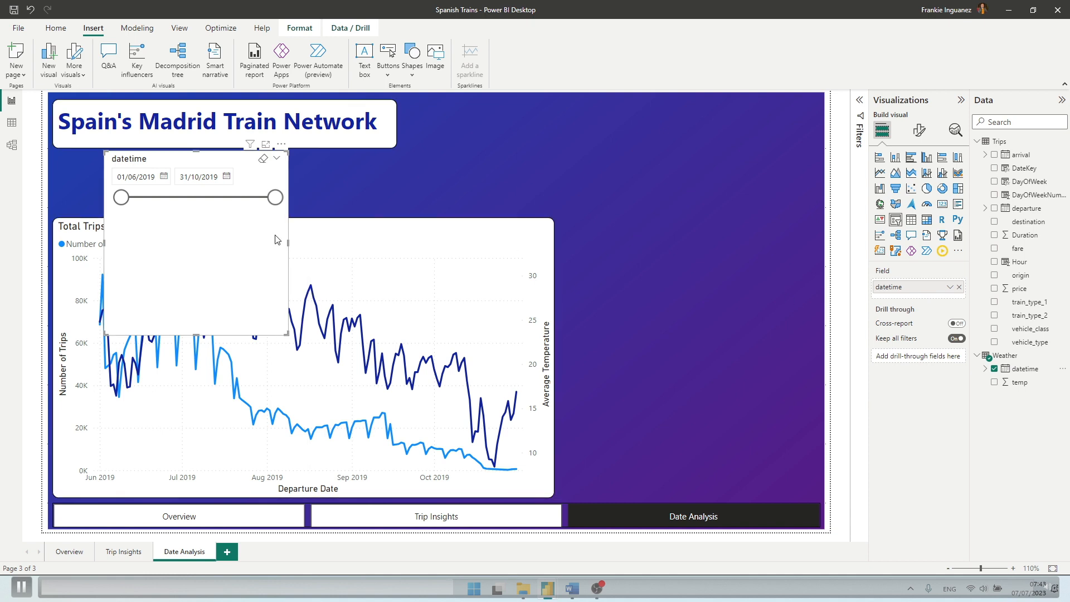
drag(288, 243, 553, 224)
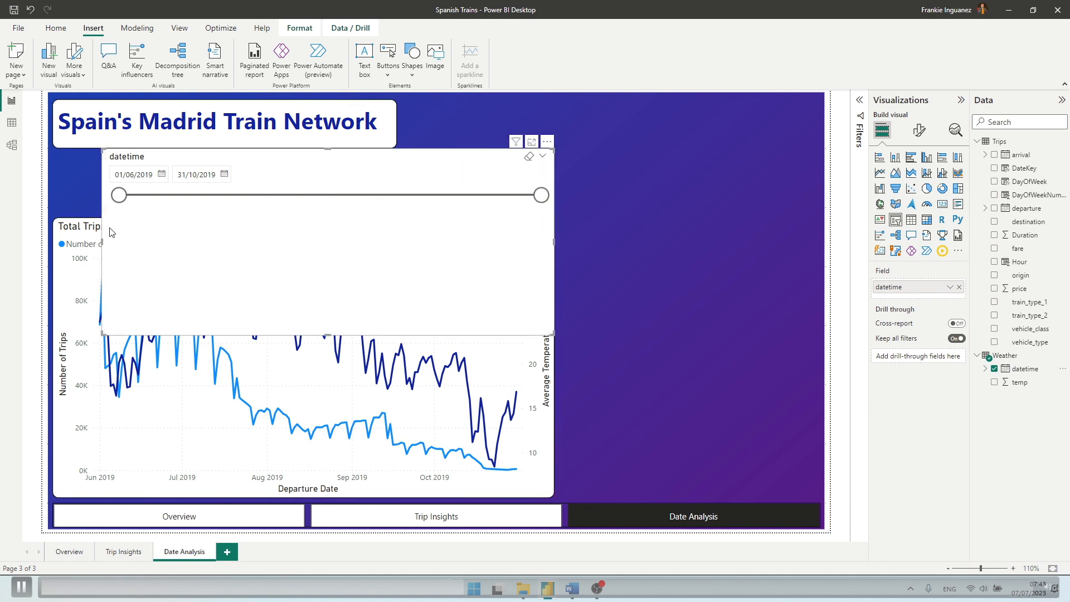
drag(102, 242, 53, 242)
drag(301, 149, 301, 154)
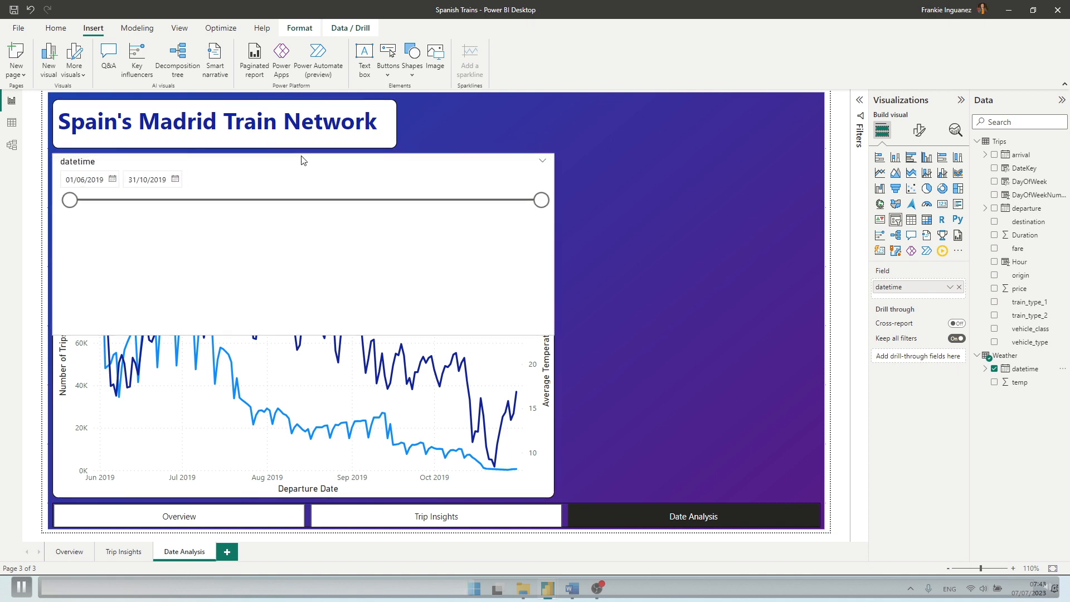
Step: Shorten the slicer to a low strip and lower the line chart's upper edge so a small gap separates the two
drag(304, 334, 304, 221)
click(303, 219)
click(306, 195)
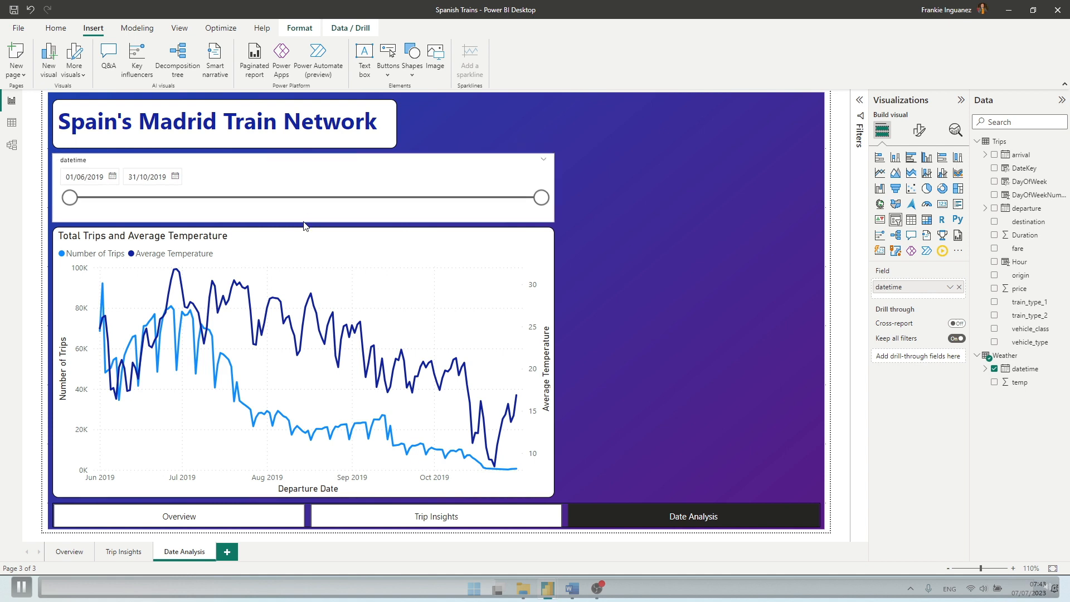
Step: Turn on the date slicer's visual border and set its rounded corners to 10 px
click(918, 130)
click(932, 160)
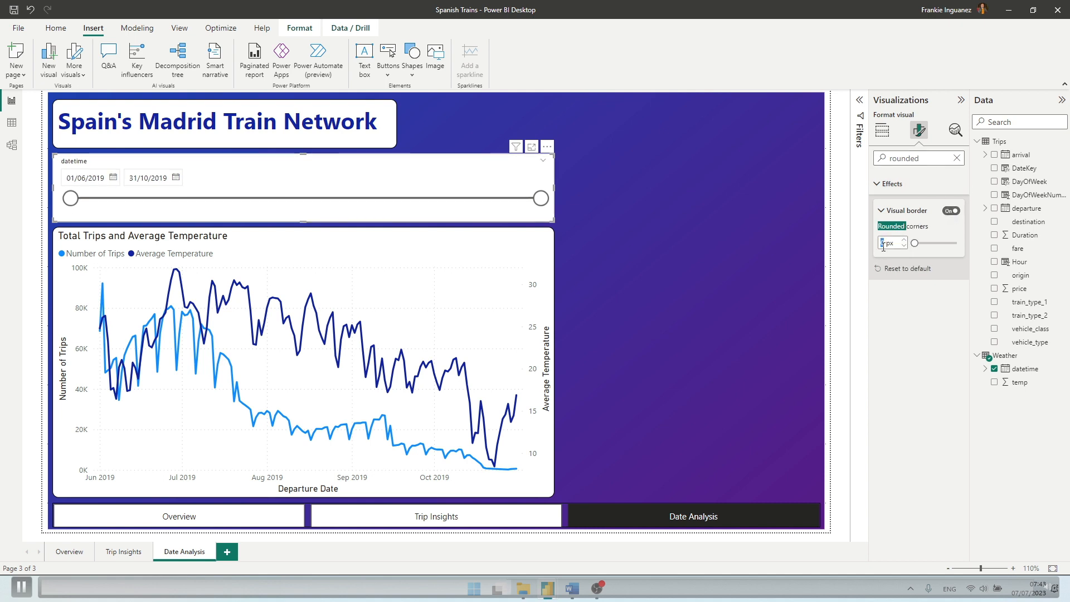
text(10)
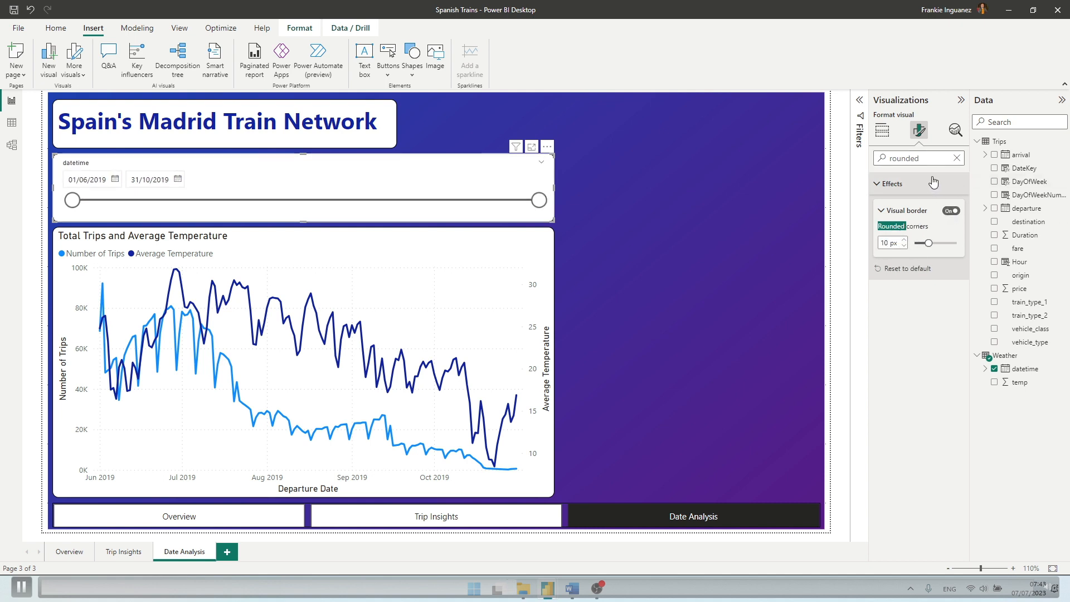
Step: Change the slicer header's title text to "Date"
double_click(919, 159)
text(title)
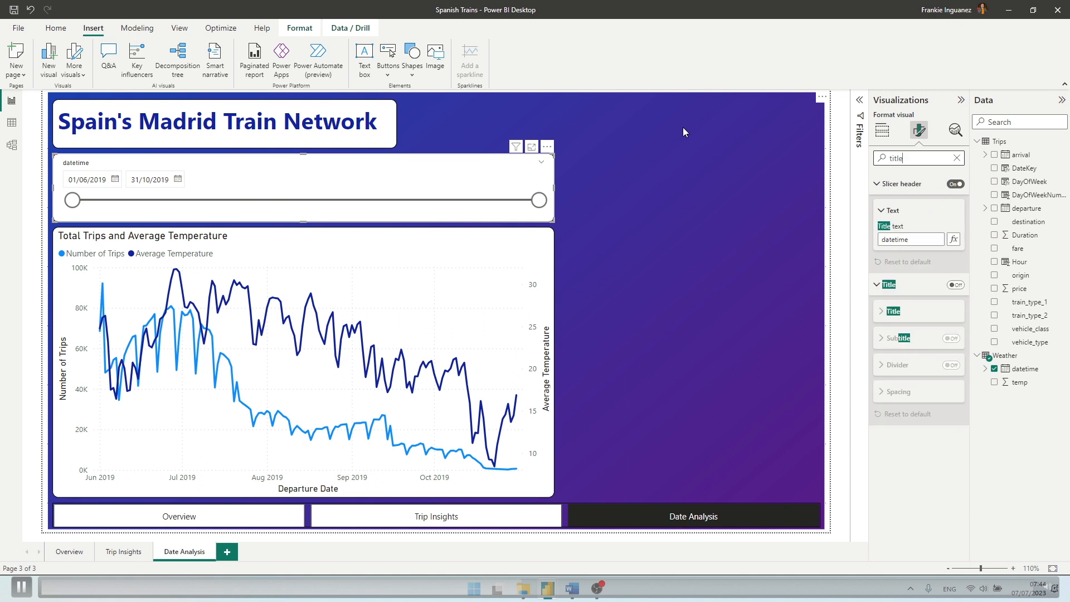
double_click(921, 239)
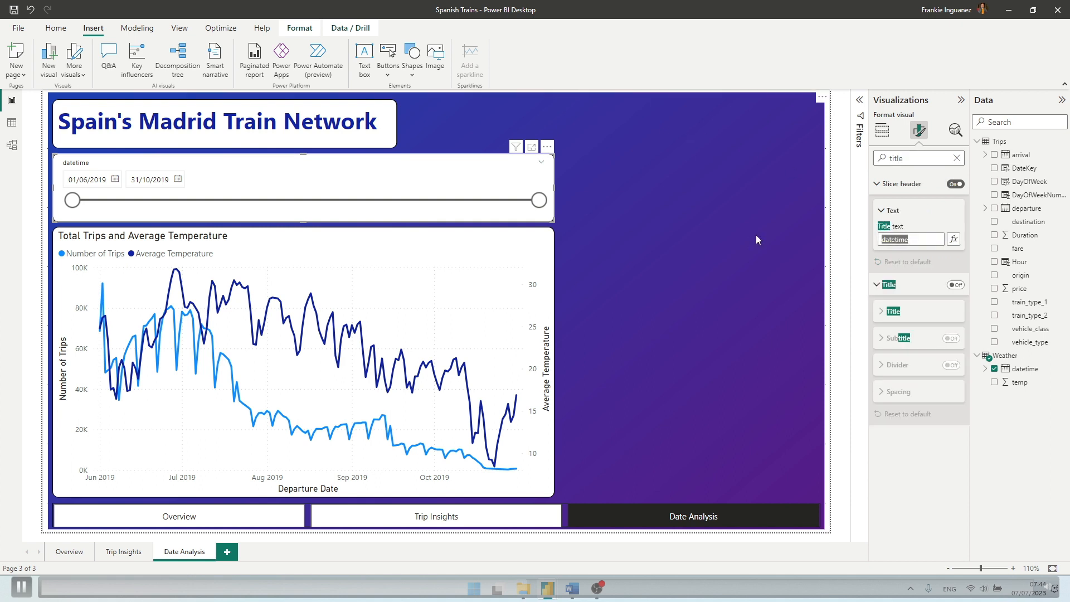
text(Date)
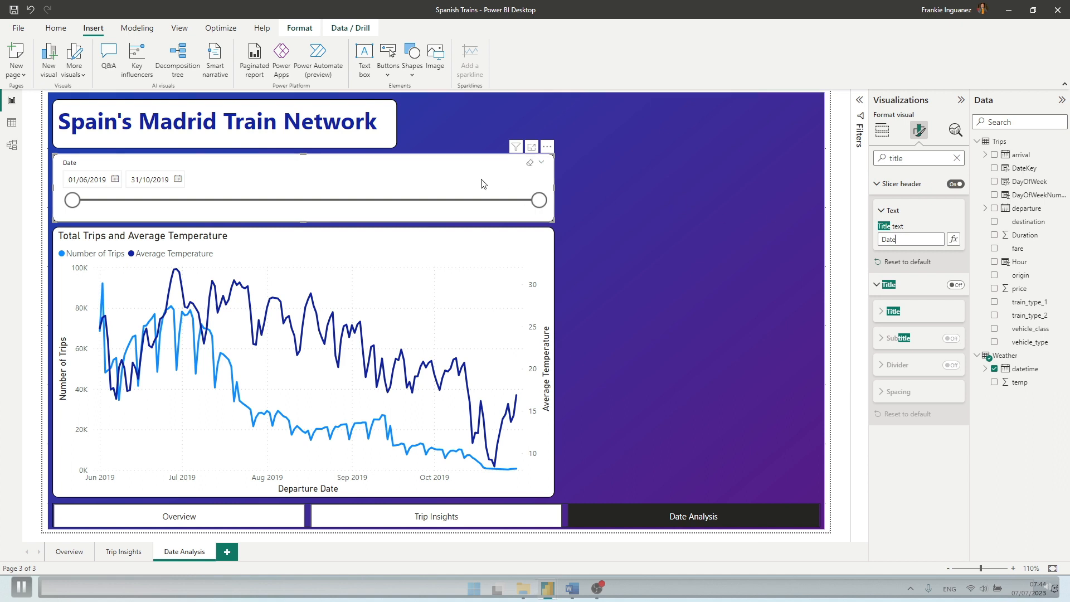
Step: Narrow the date slicer to match the width of the report title box and deselect it
drag(553, 187, 376, 192)
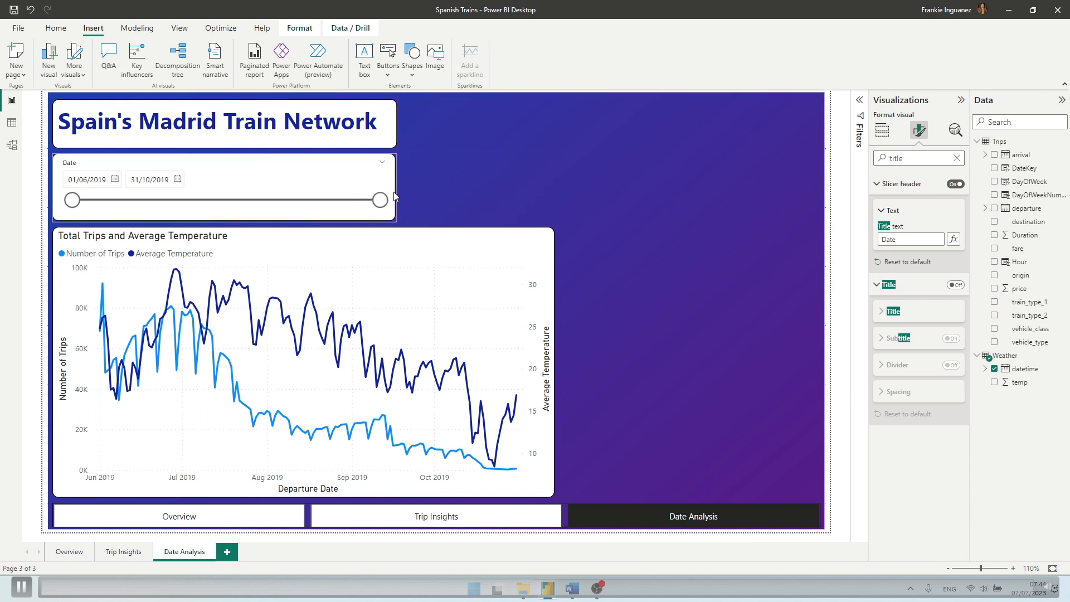
click(664, 326)
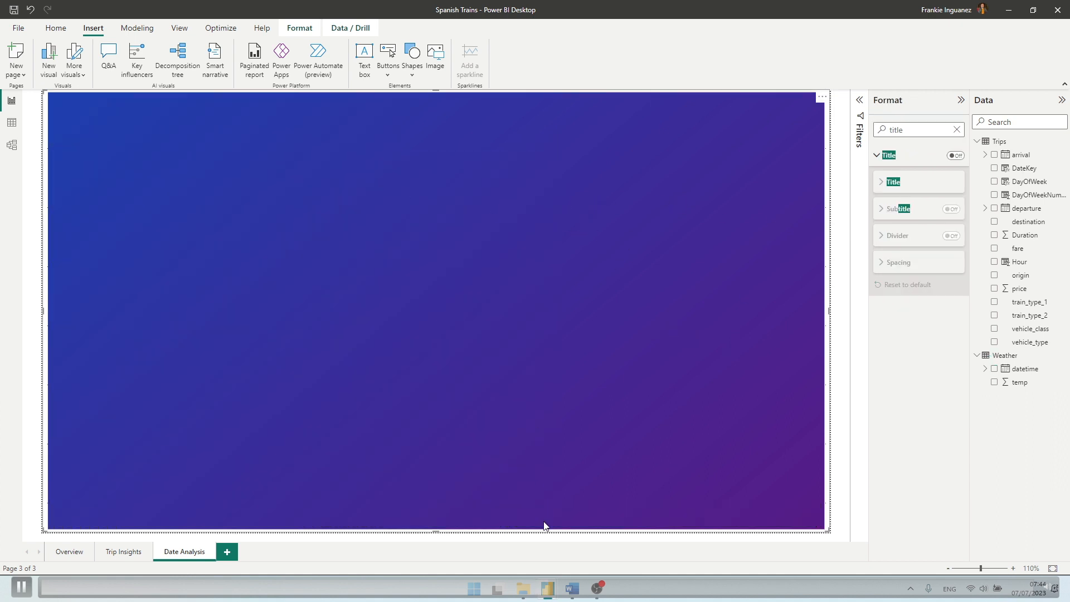
click(545, 542)
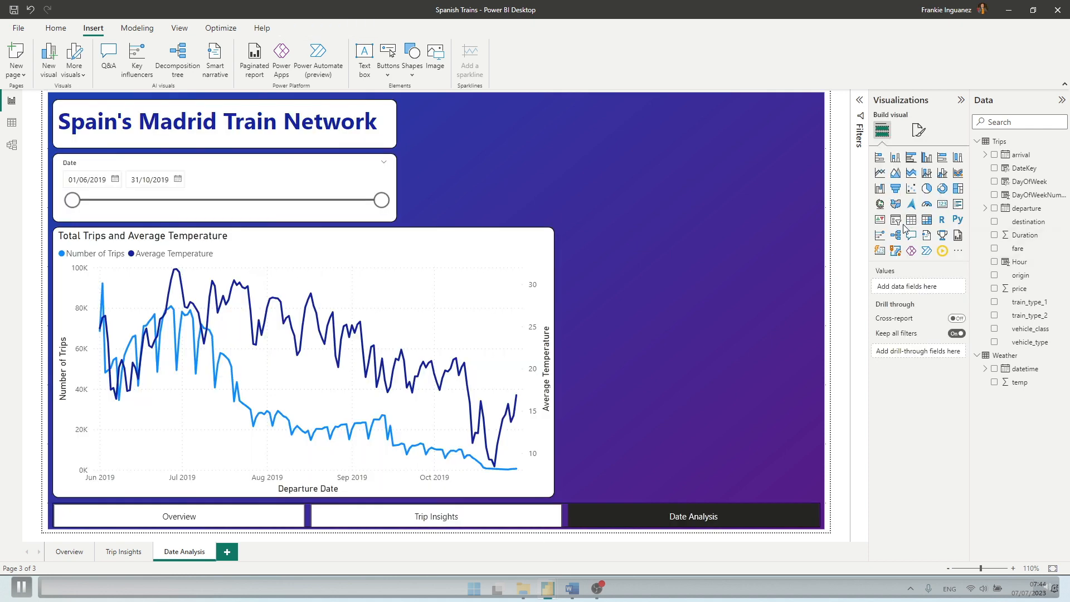
Step: Add a stacked column chart with Hour on the X-axis and the count of departure on the Y-axis
click(895, 158)
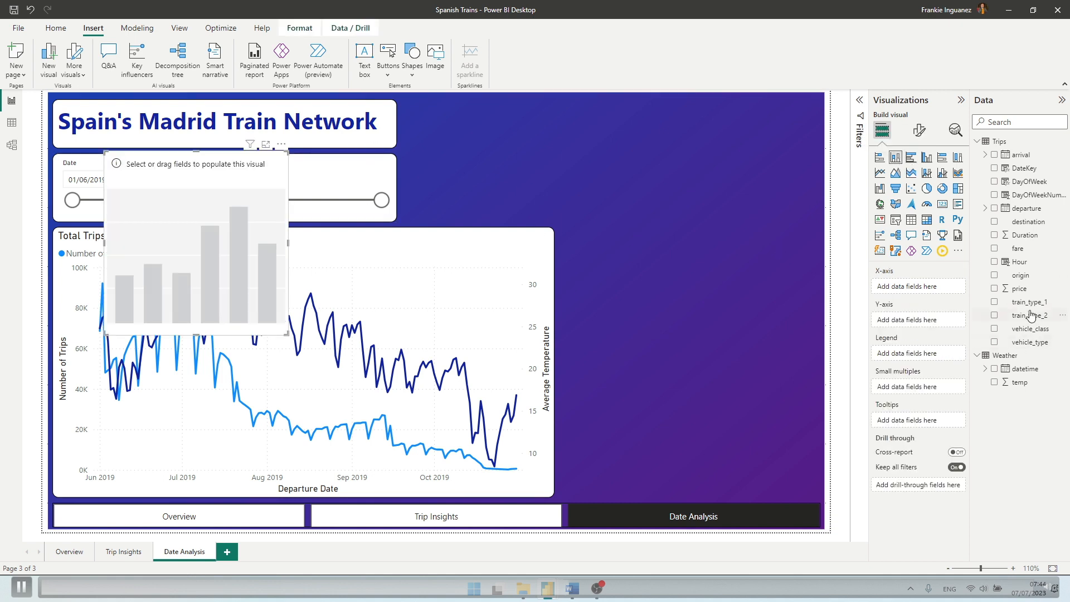
click(1024, 263)
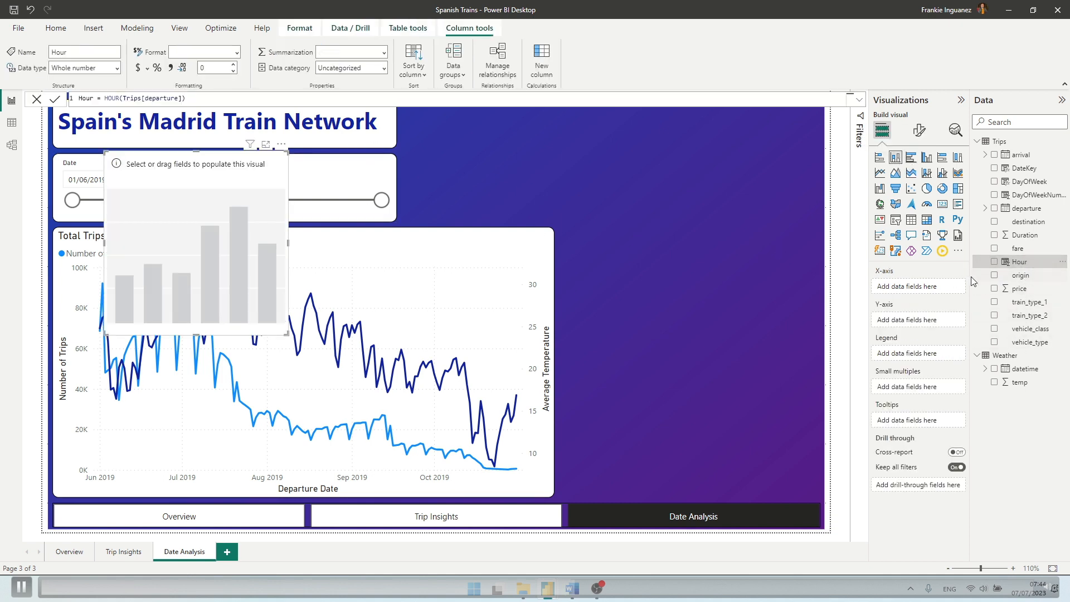
drag(1015, 262, 914, 286)
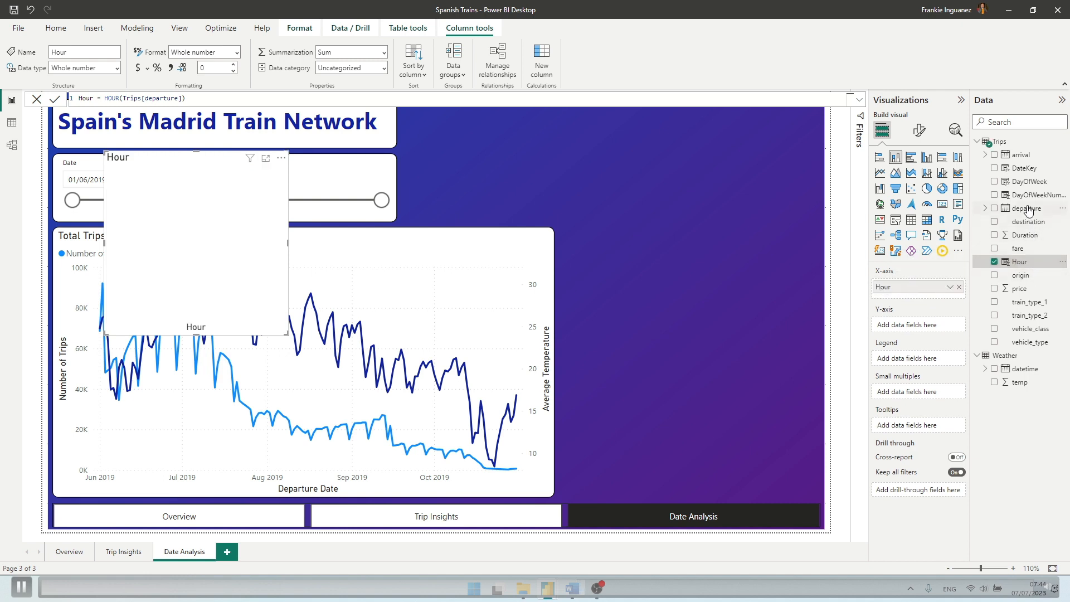
drag(1026, 209, 927, 325)
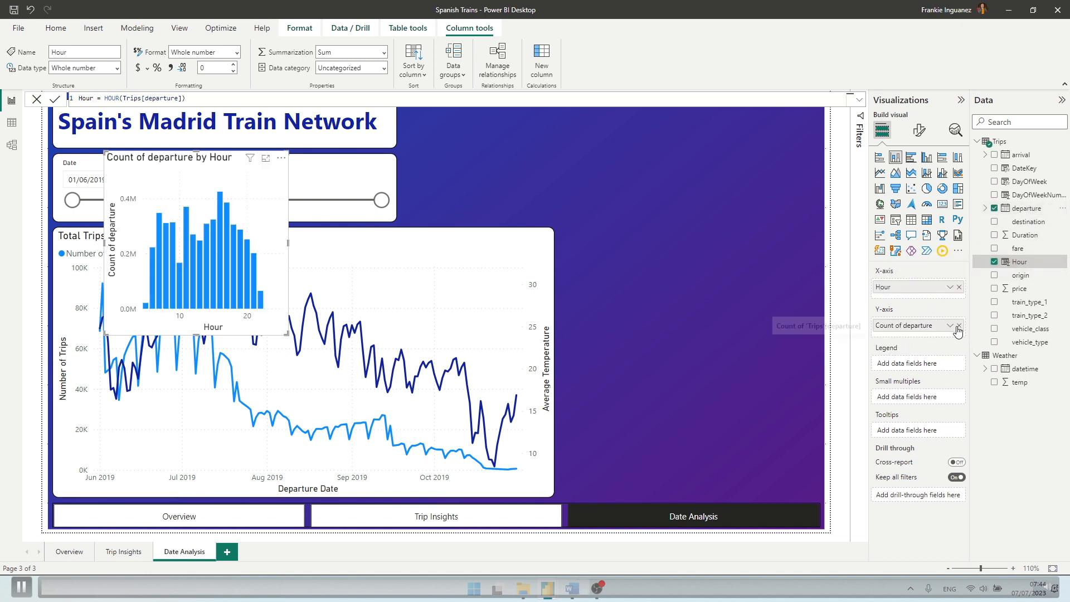
Step: Move and resize the column chart to fill the space beside the report title and date slicer, out to the page's edge
drag(204, 164, 507, 127)
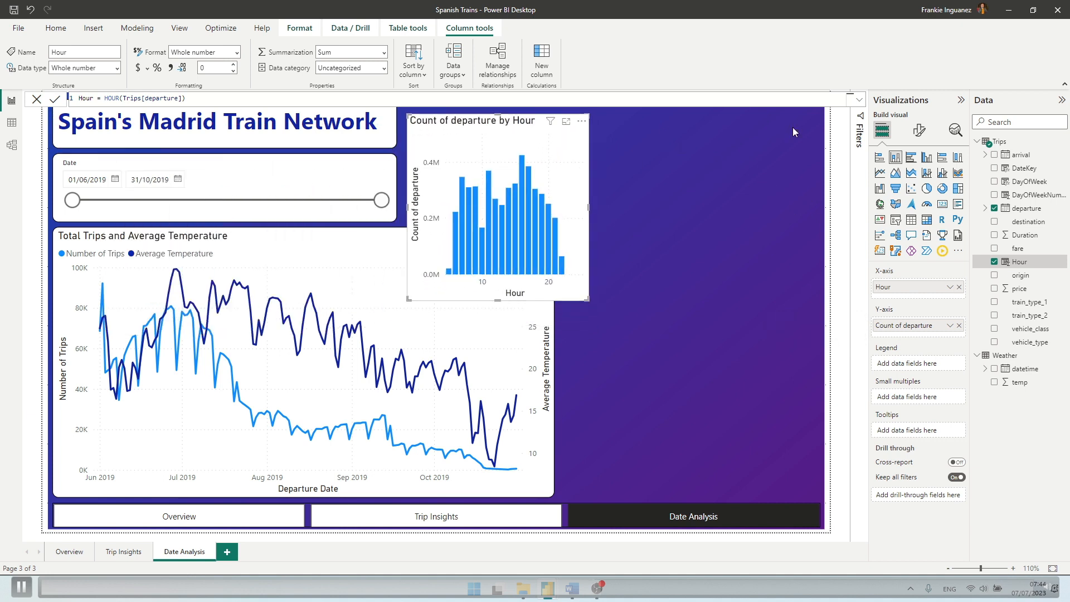
drag(526, 121, 526, 111)
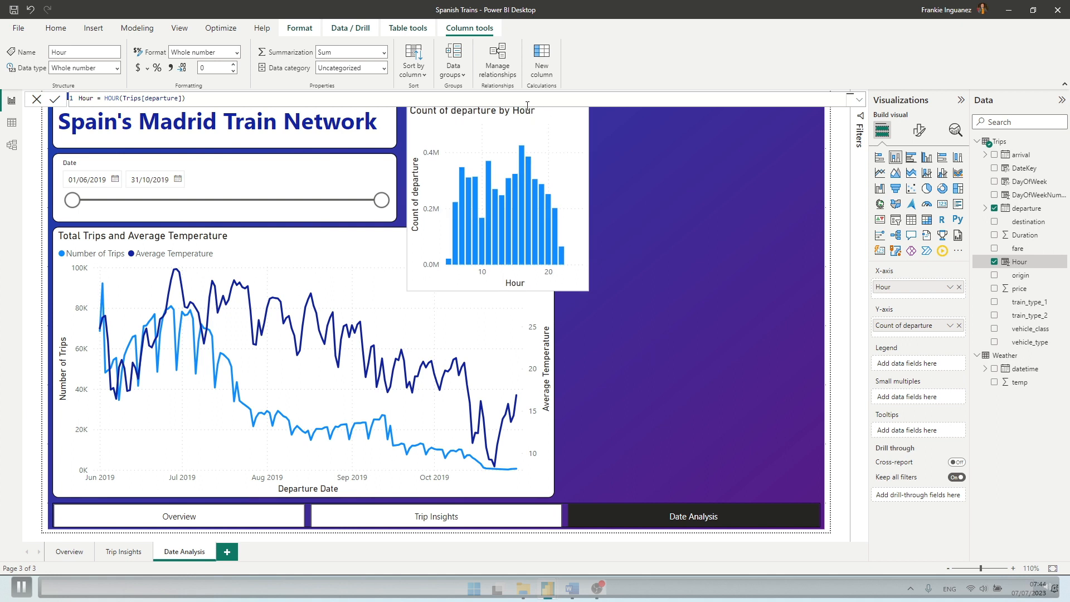
drag(587, 289, 657, 224)
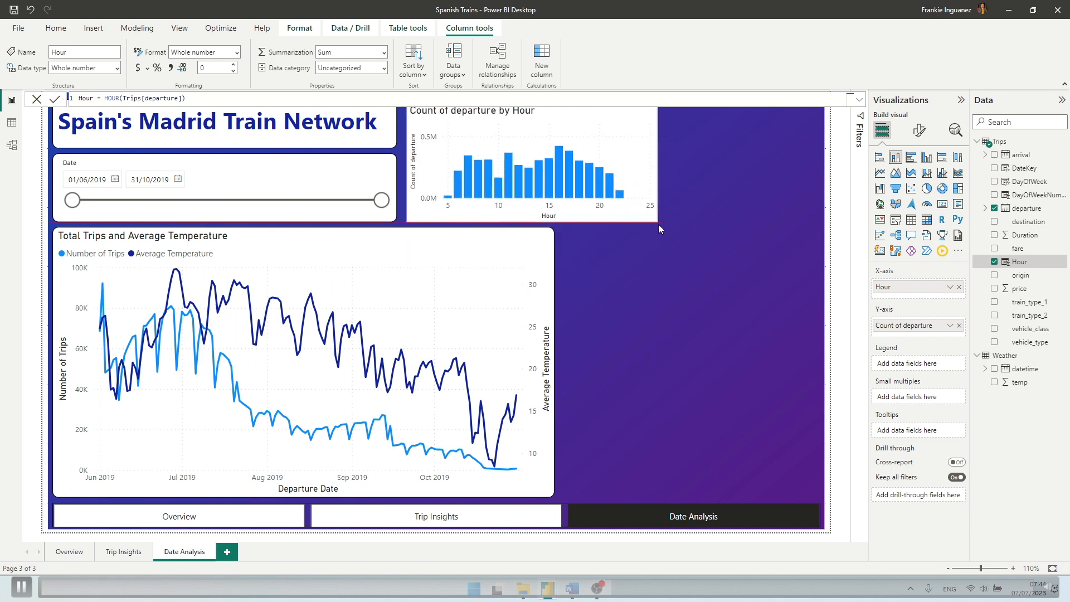
drag(412, 163, 407, 162)
drag(657, 164, 818, 164)
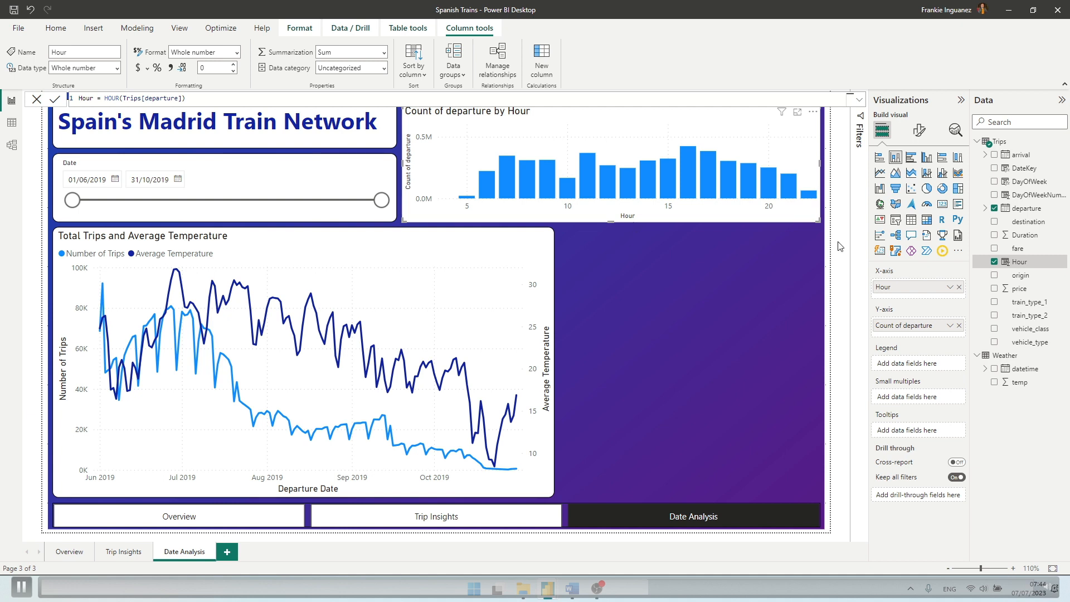
Step: Turn on the column chart's visual border and set its rounded corners to 10 px
click(918, 130)
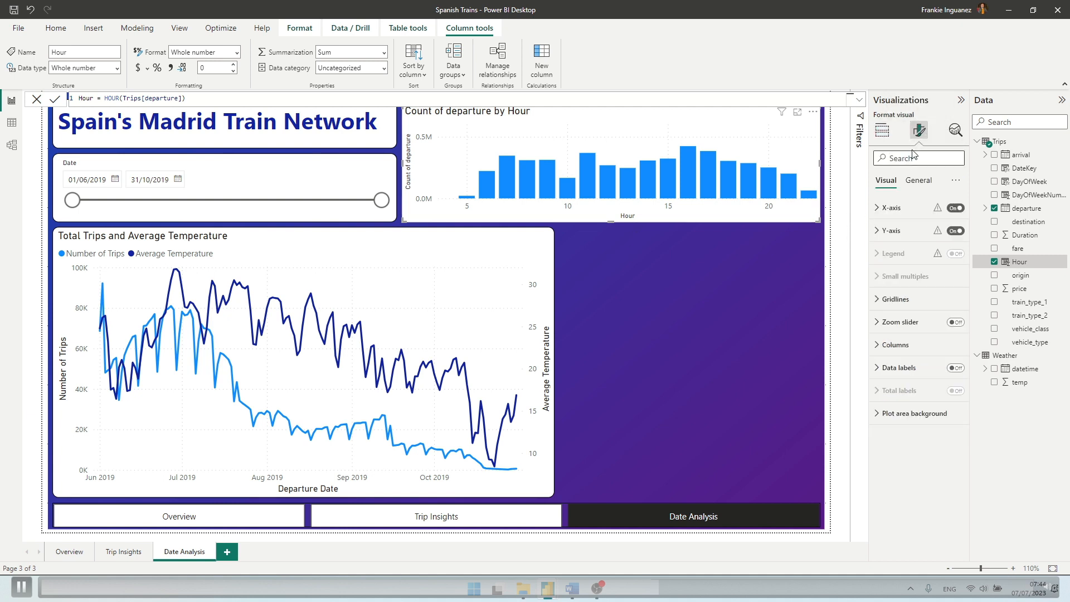
text(rounded)
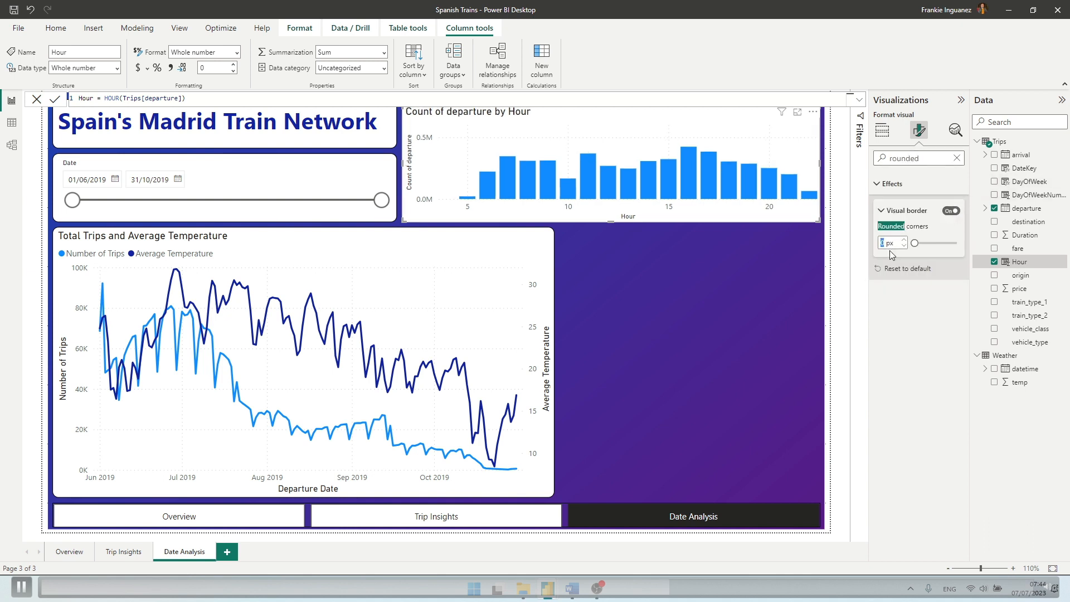
text(10)
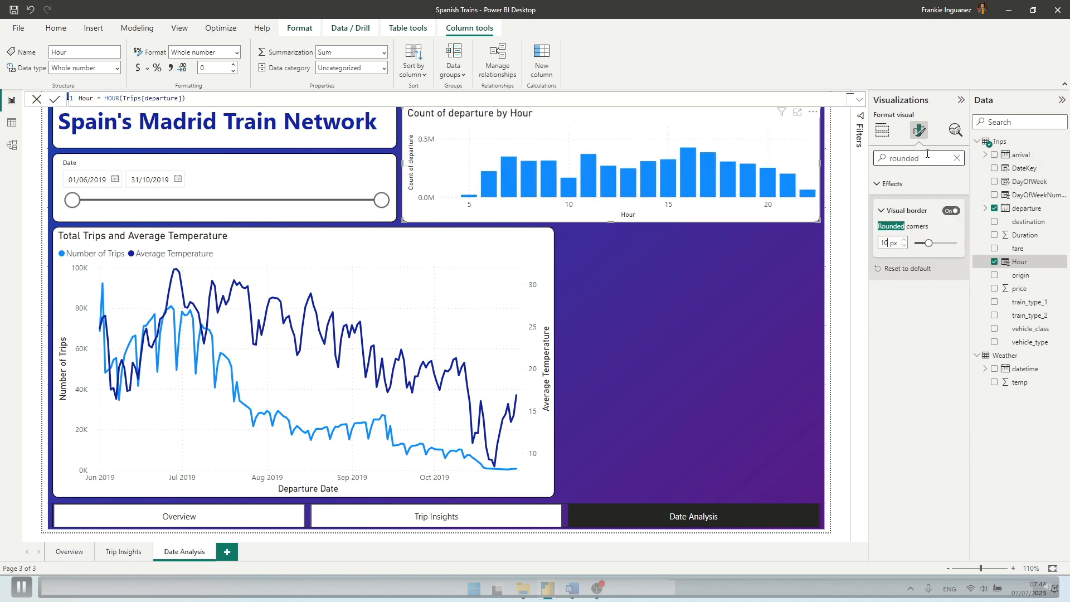
Step: Set the column chart's Y-axis title text to "Total Trips"
double_click(920, 159)
text(title)
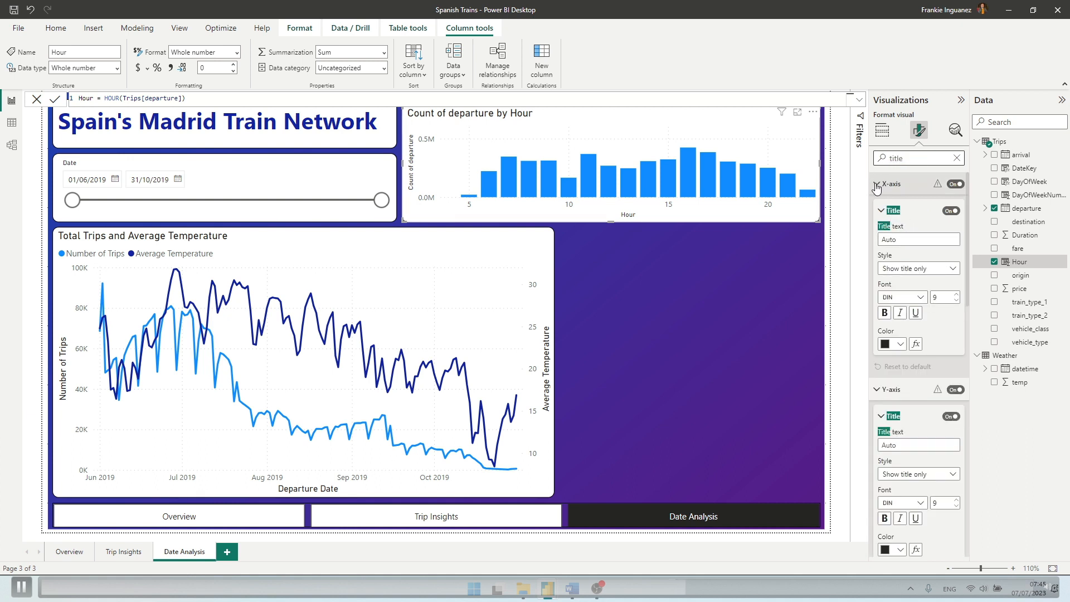
click(881, 189)
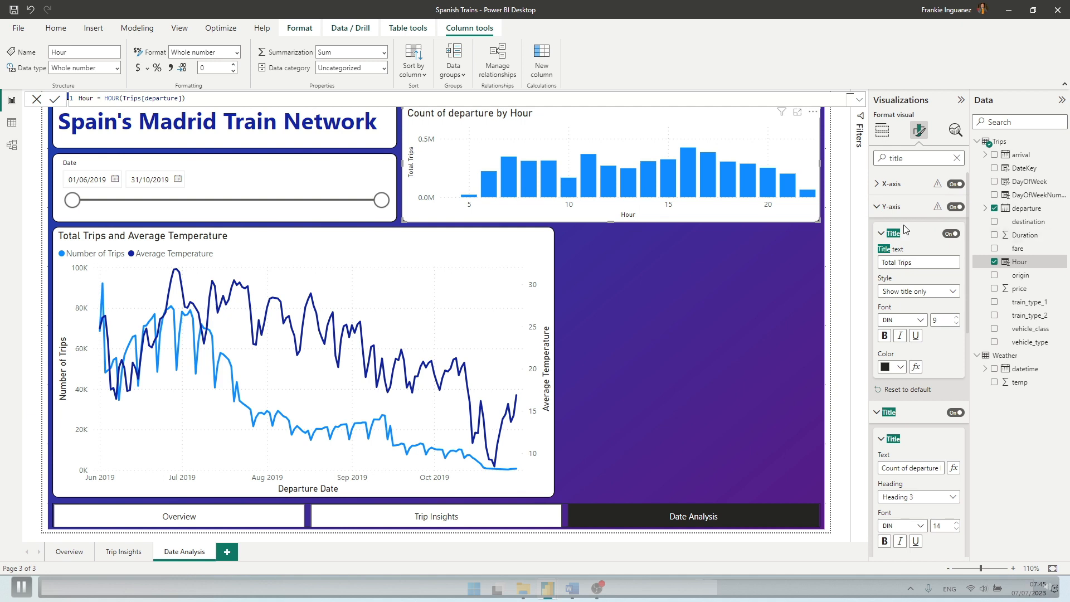
click(878, 209)
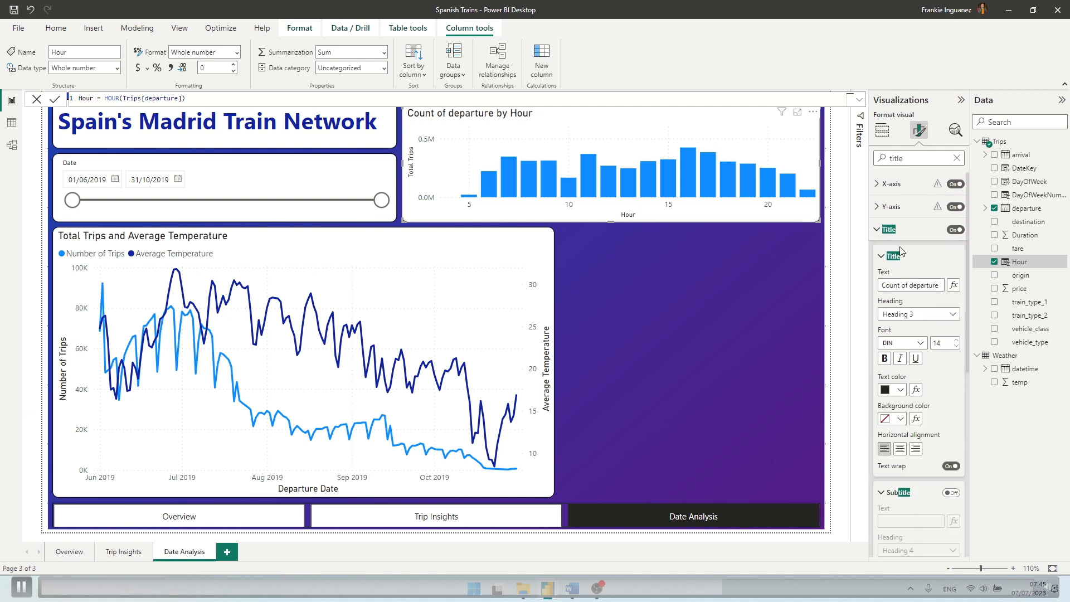
Step: Change the column chart's main title to "Total Trips by Hour" and deselect the chart
click(913, 286)
key(ctrl+a)
text(Total )
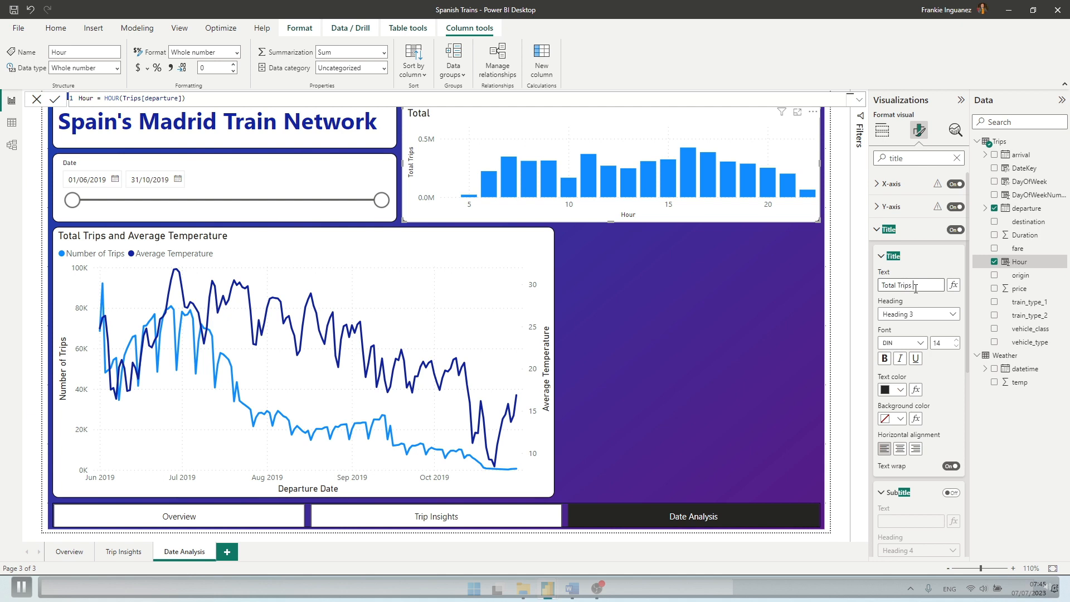
text(Trips by Hour)
click(888, 229)
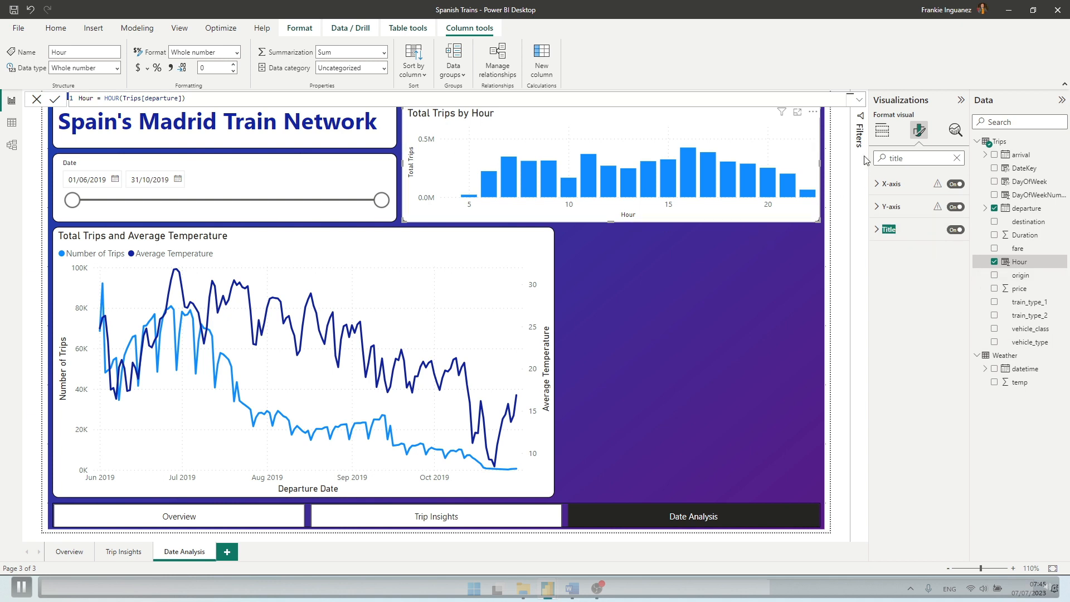
click(689, 545)
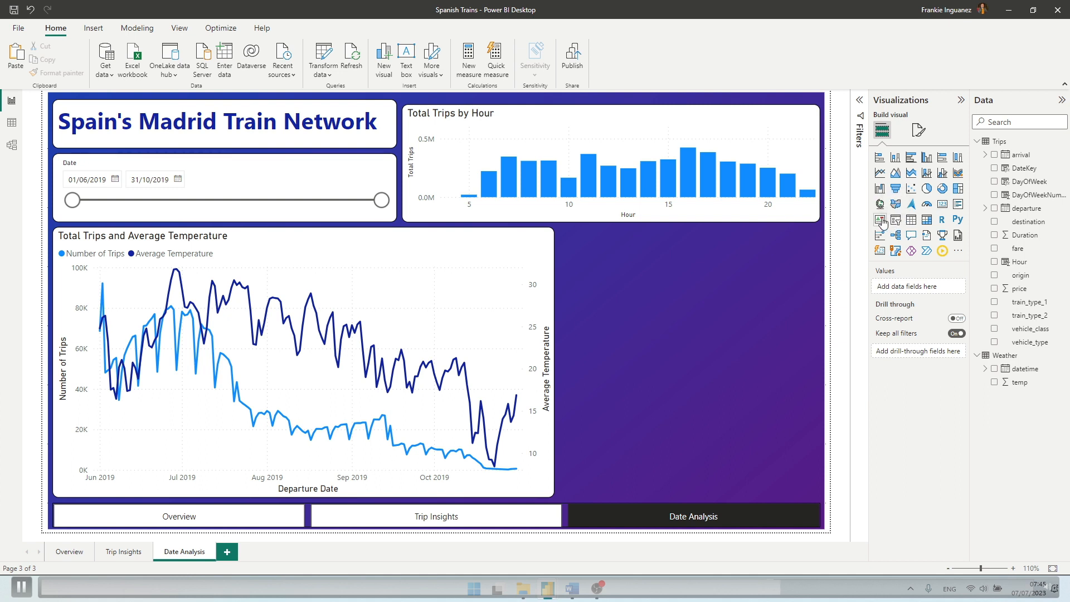
Step: Add a card showing the sum of price, with its visual border on and rounded corners set to 10 px
click(942, 205)
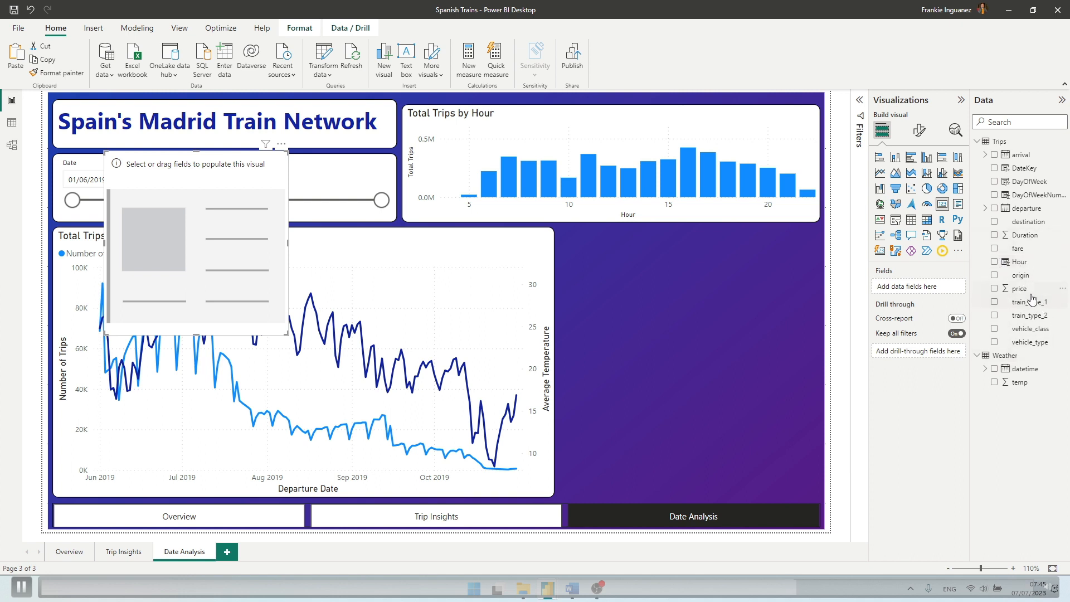
drag(1022, 289, 931, 289)
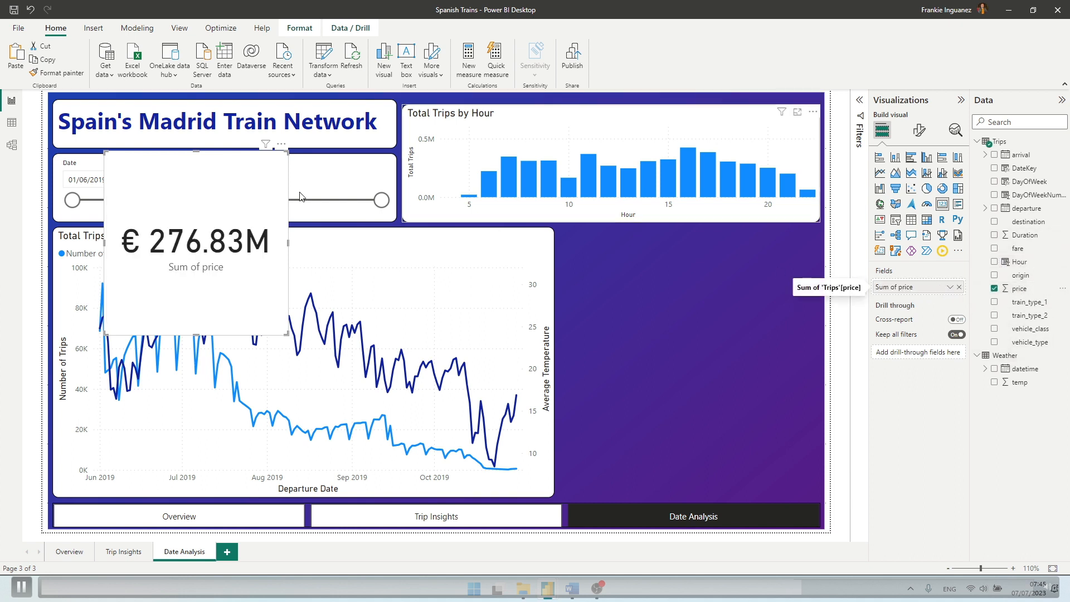
click(918, 130)
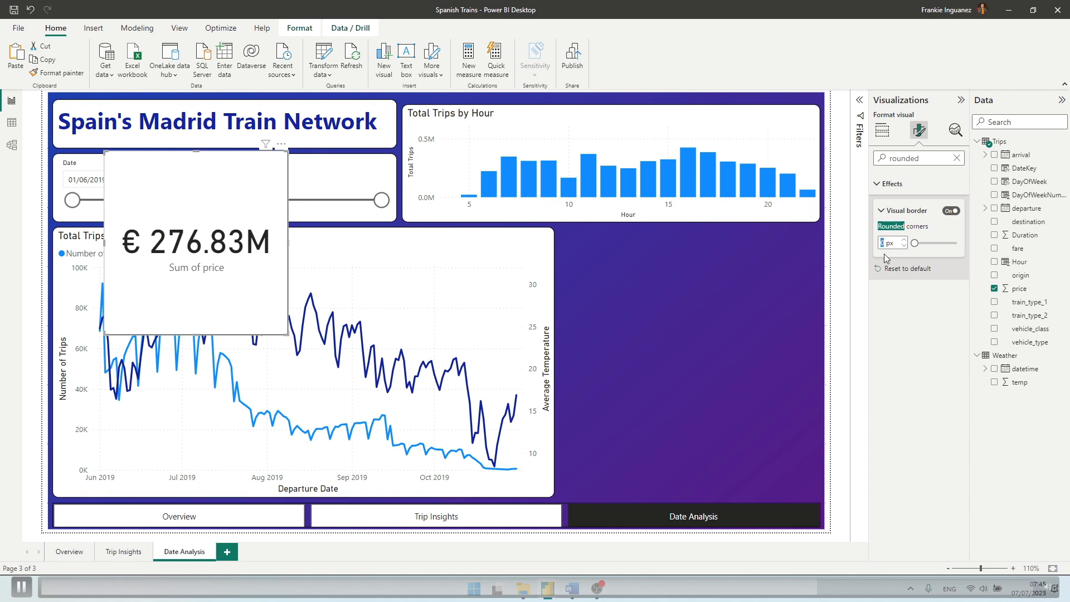
text(10)
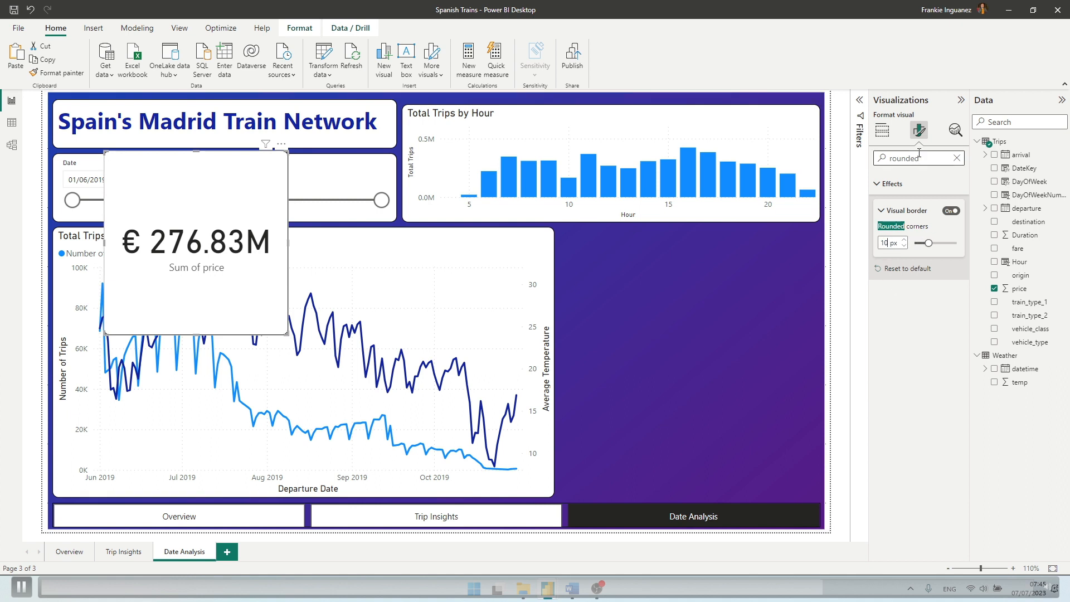
Step: Rename the card's price field to "Total Revenue" for this visual
drag(911, 156, 890, 158)
text(title)
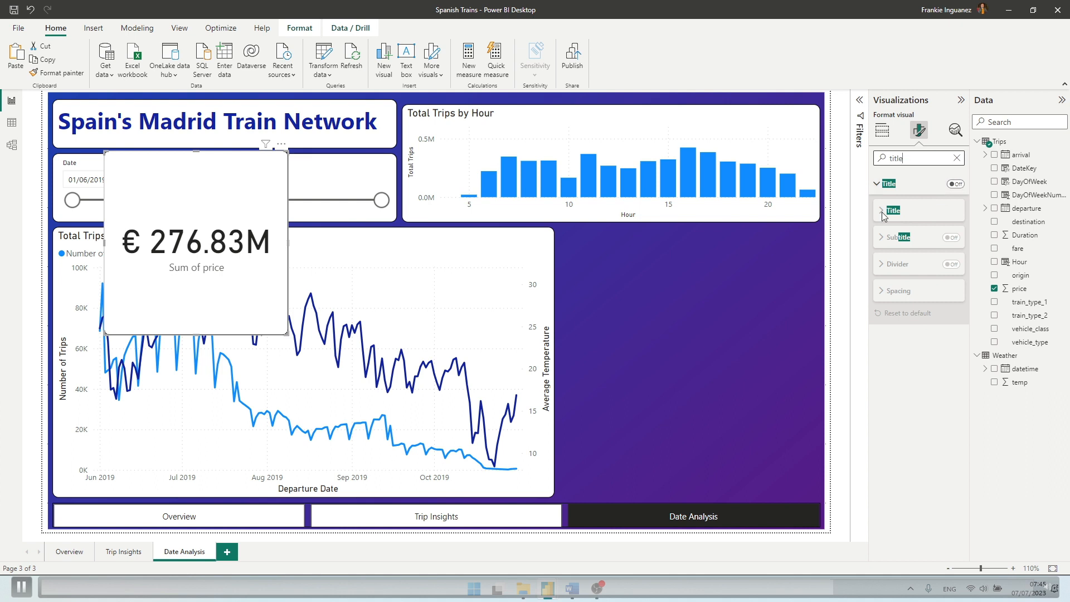
click(882, 130)
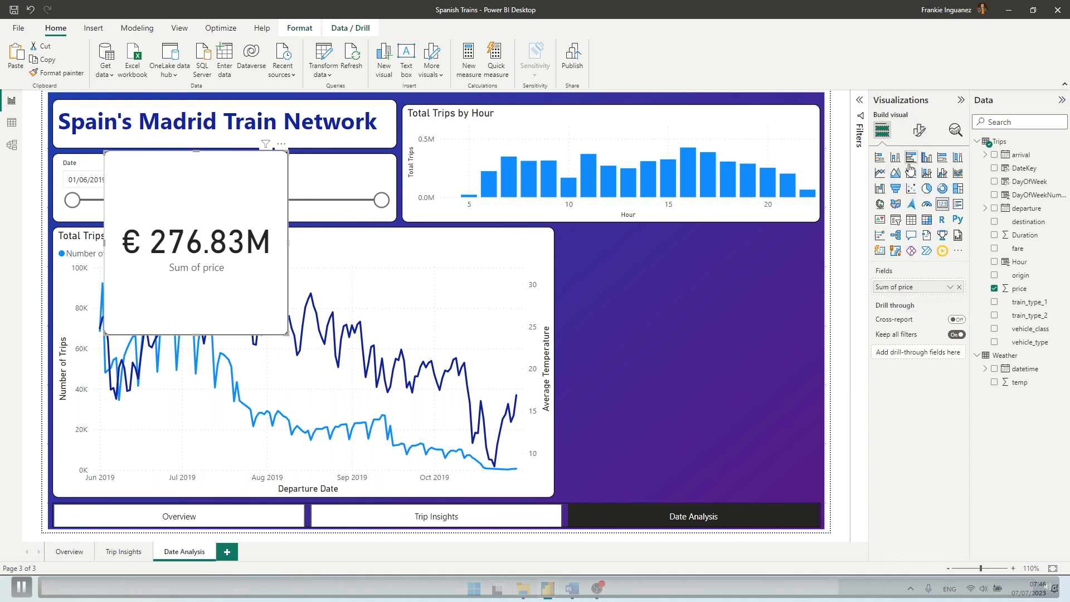
click(949, 287)
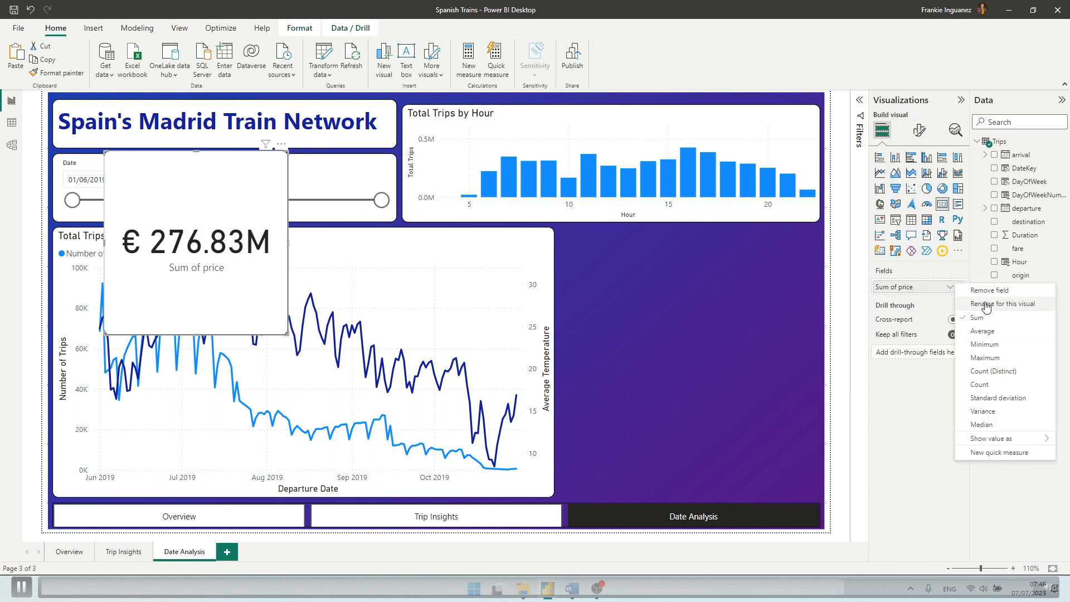
click(983, 302)
text(Total Revenue)
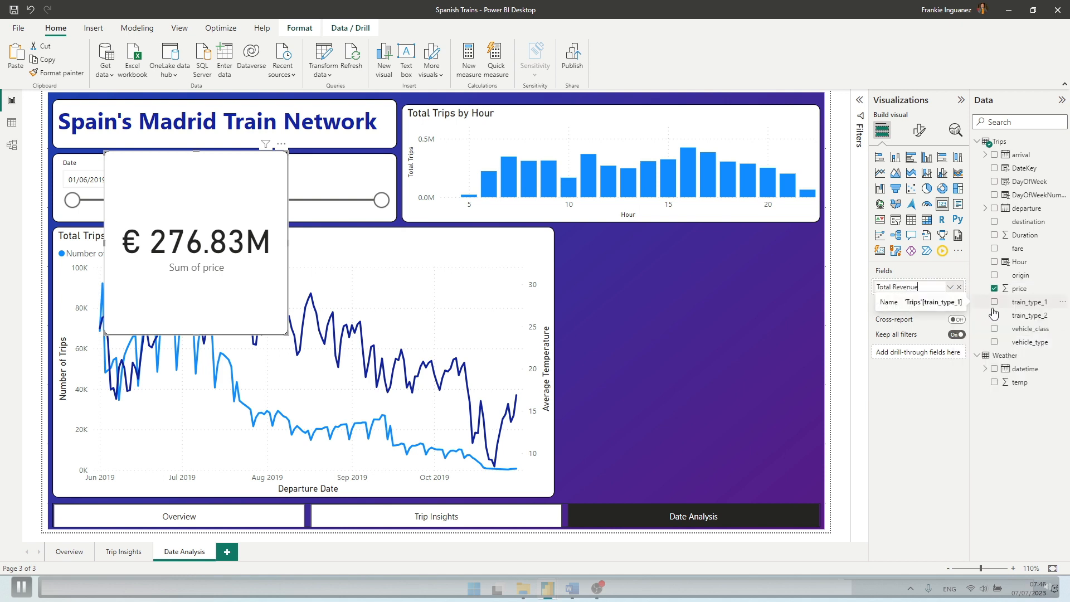
key(Return)
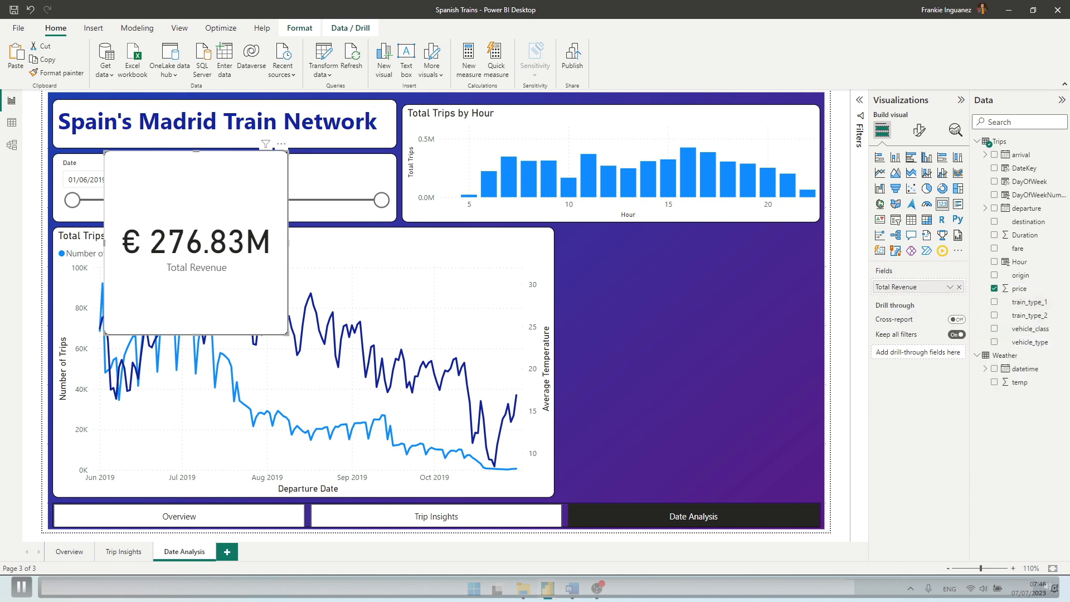
Step: Move the Total Revenue card beside the line chart and resize it into a short, wide card under the column chart
drag(210, 156, 676, 233)
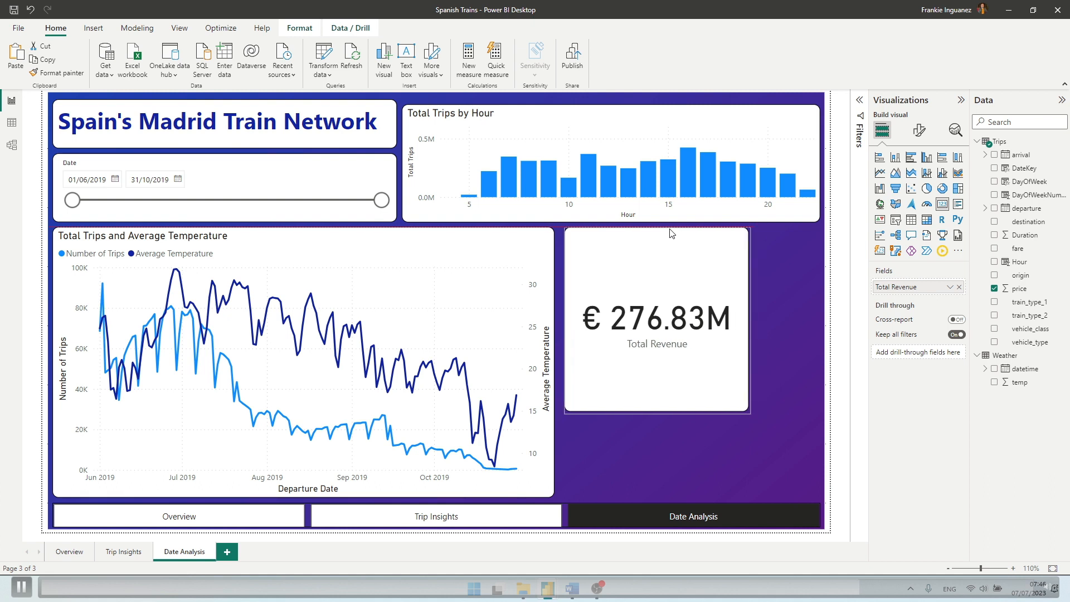
drag(658, 410, 657, 311)
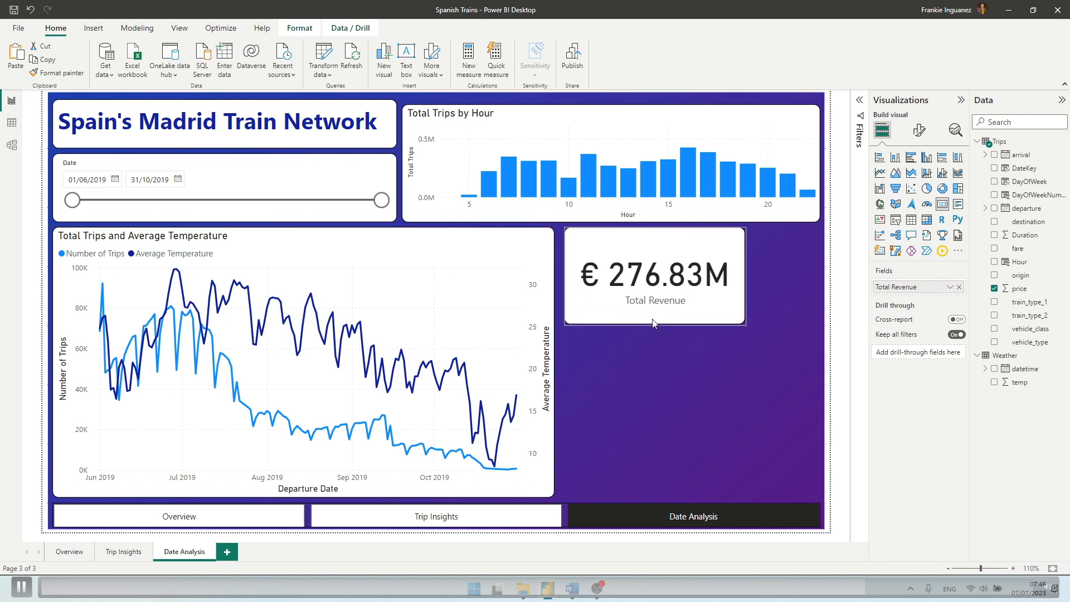
drag(747, 272, 819, 268)
drag(565, 272, 560, 273)
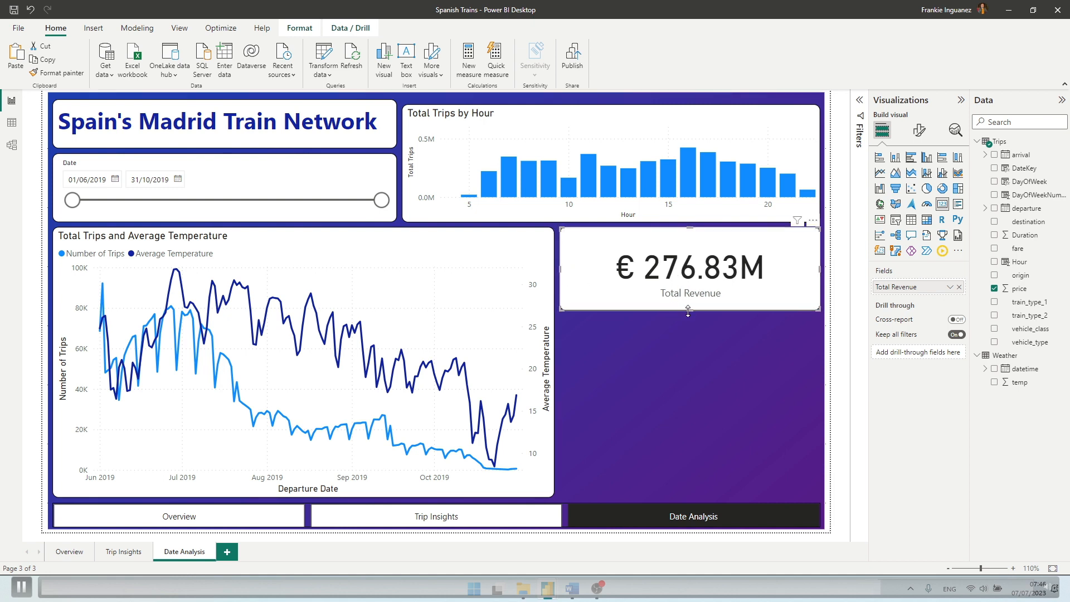
drag(688, 310, 687, 302)
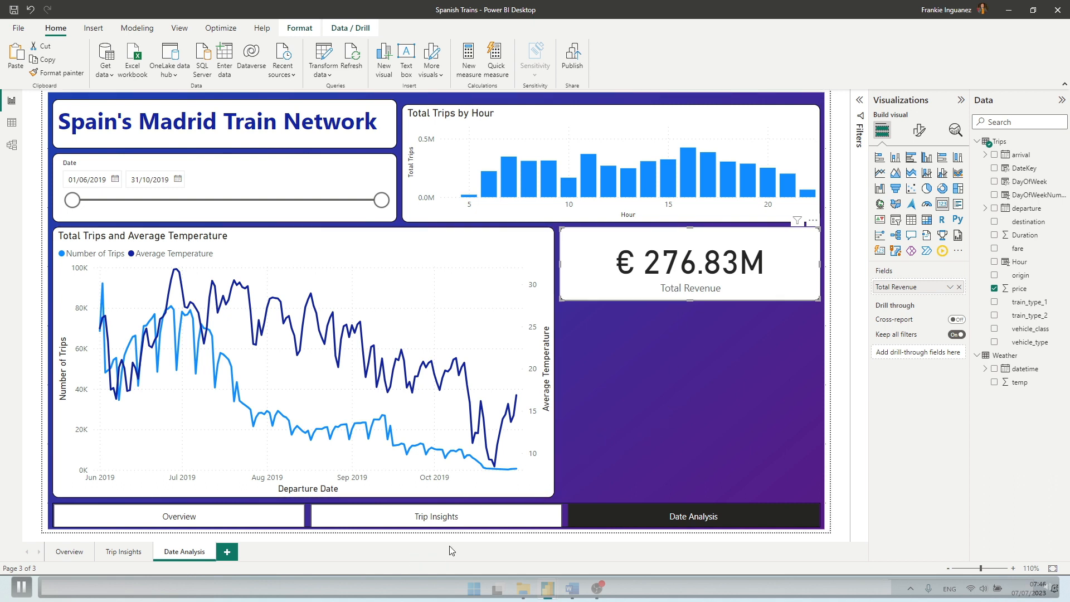
Step: Insert a smart narrative and resize it to fill the empty space below the Total Revenue card
click(93, 28)
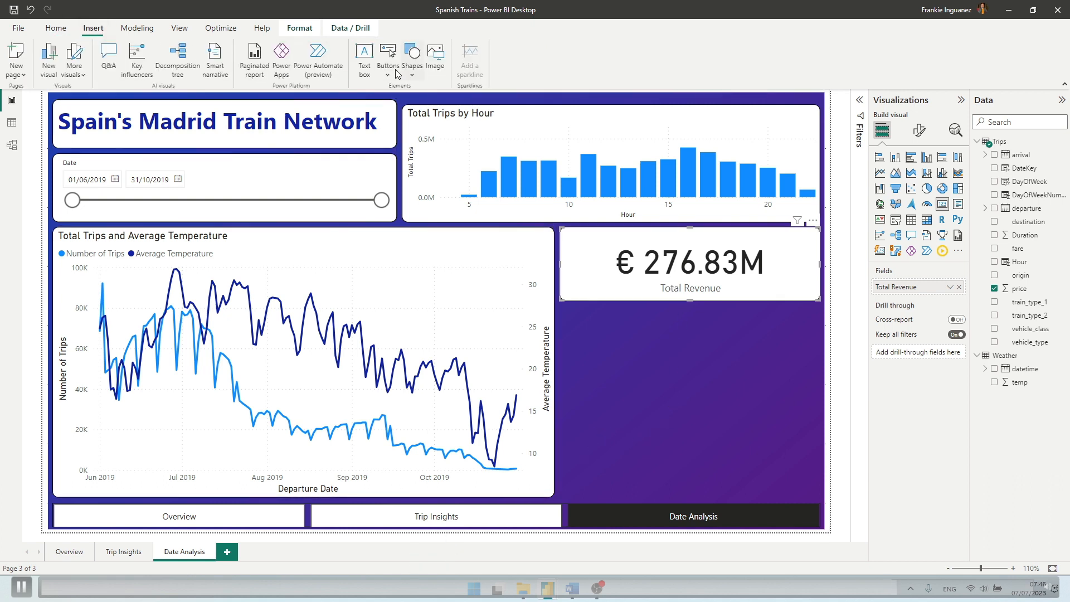
click(217, 59)
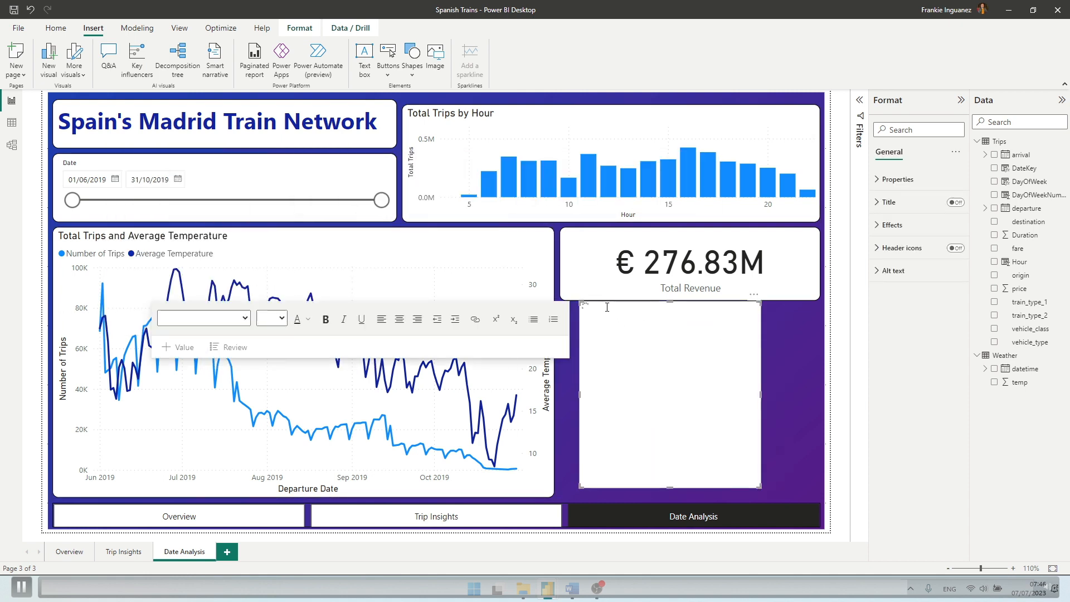
click(591, 311)
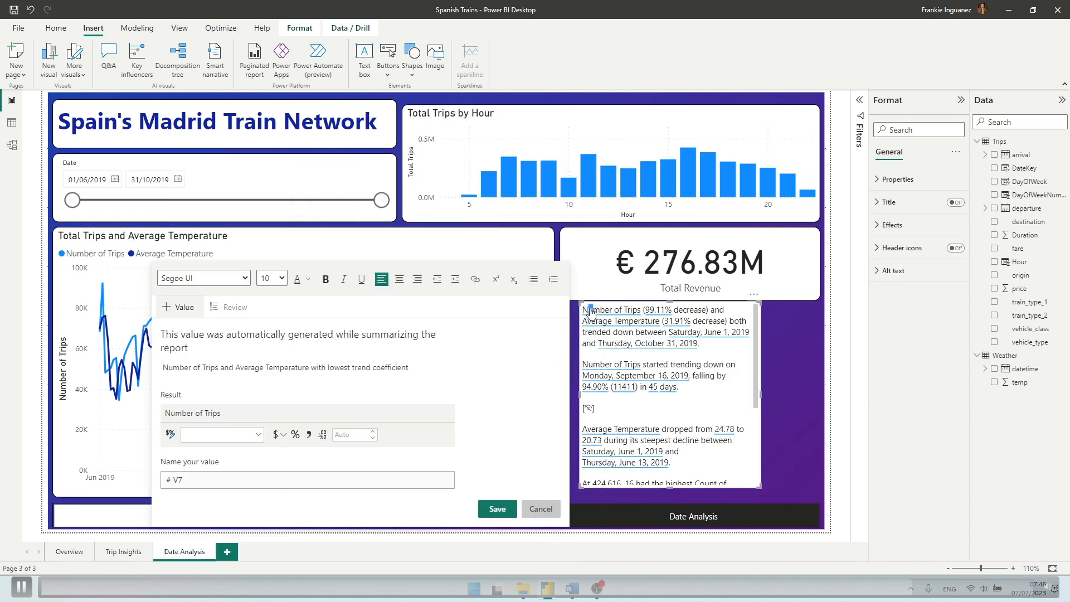
click(535, 513)
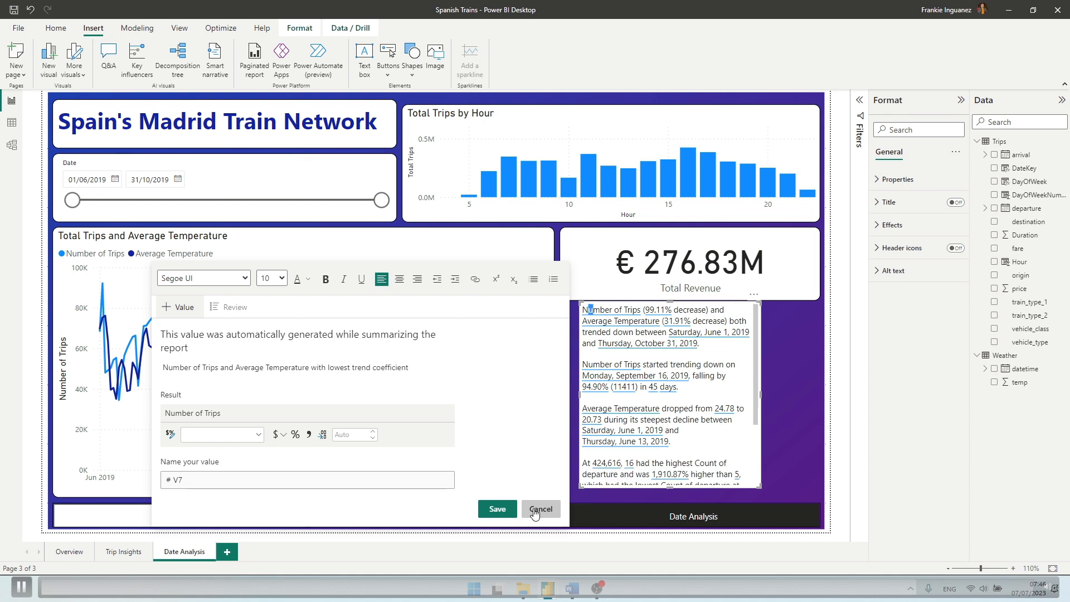
click(585, 365)
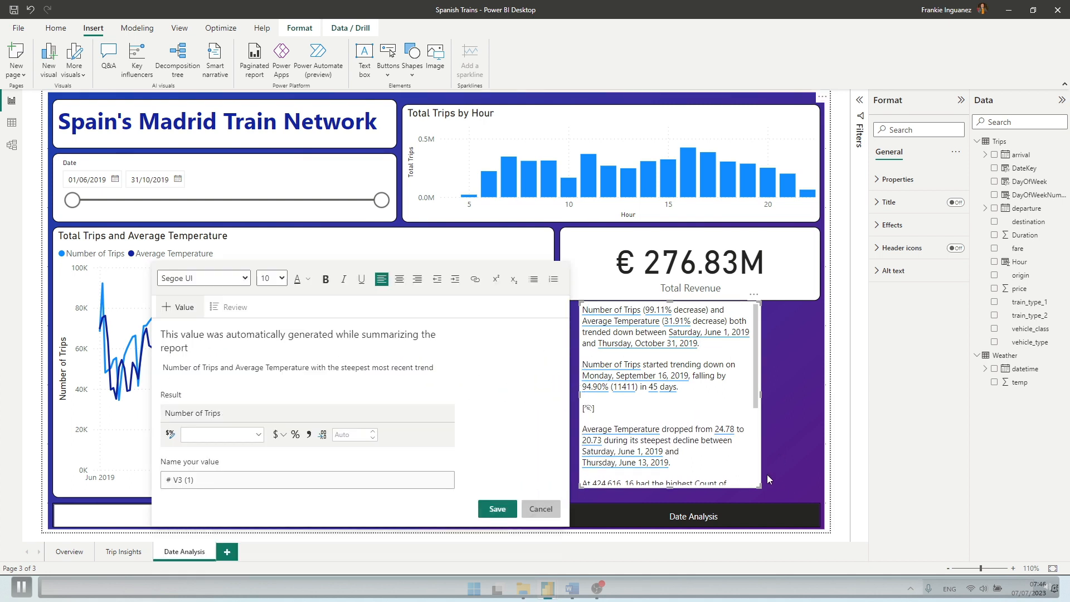
drag(759, 488, 819, 499)
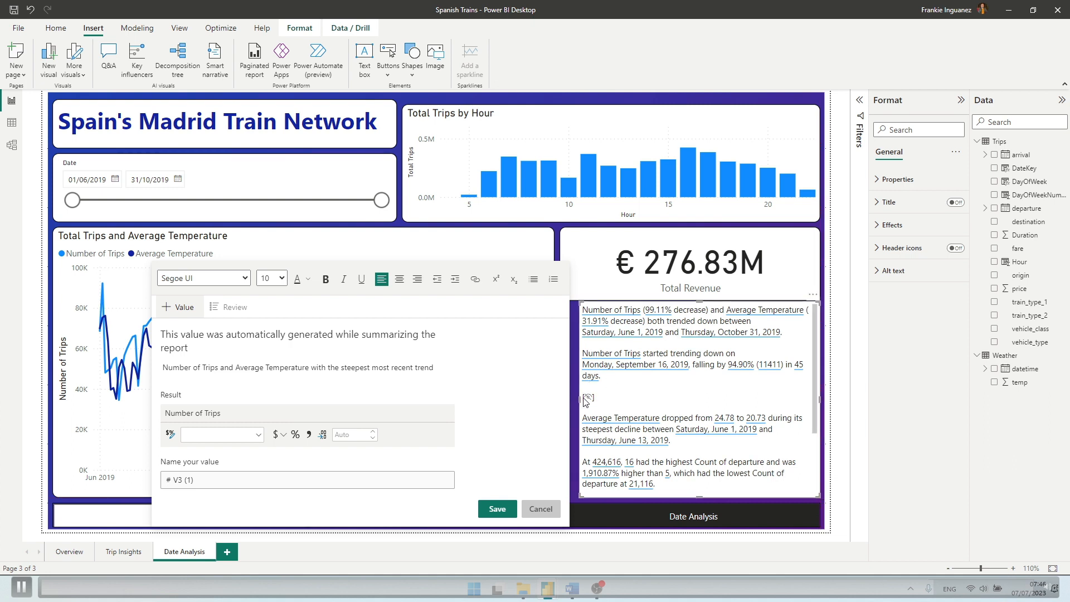
drag(582, 401, 562, 403)
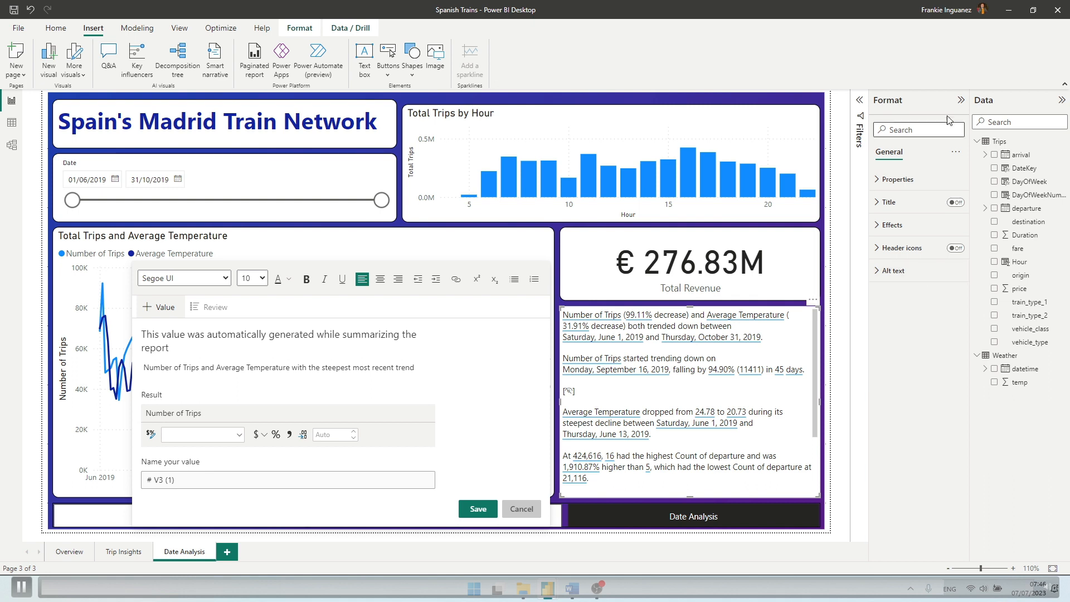
text(round)
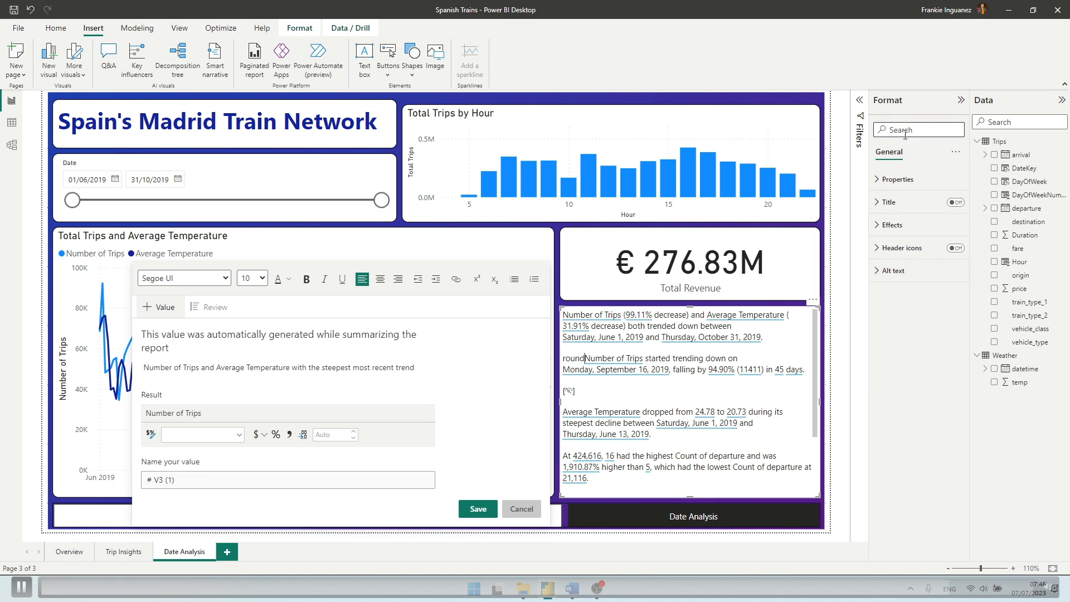
key(BackSpace)
key(BackSpace)
key(BackSpace)
key(BackSpace)
key(BackSpace)
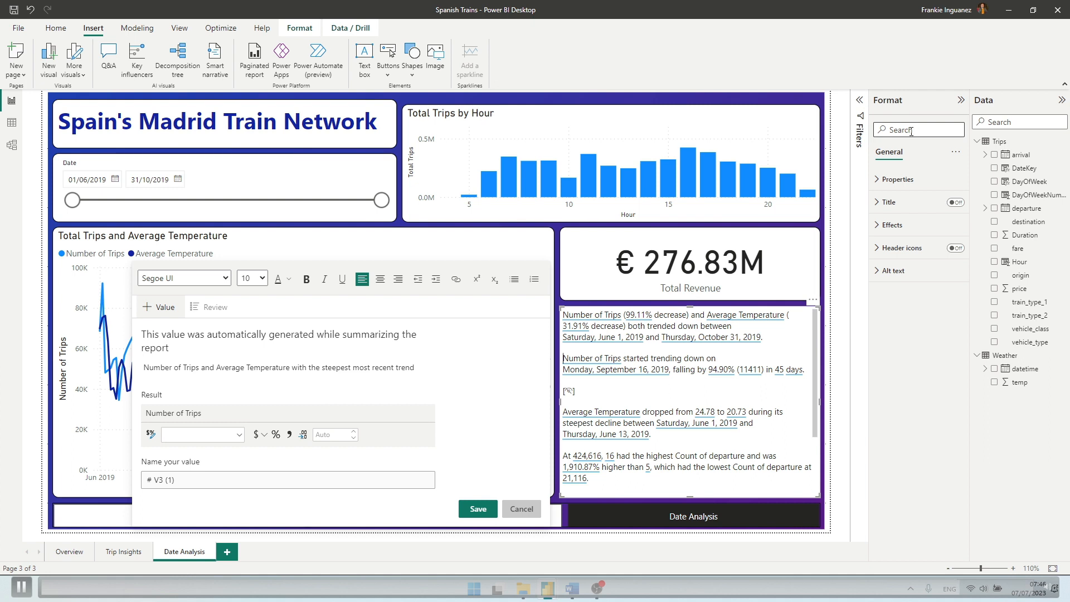
Step: Leave the smart narrative's value editing and turn on its visual border with rounded corners of 10 px
click(521, 508)
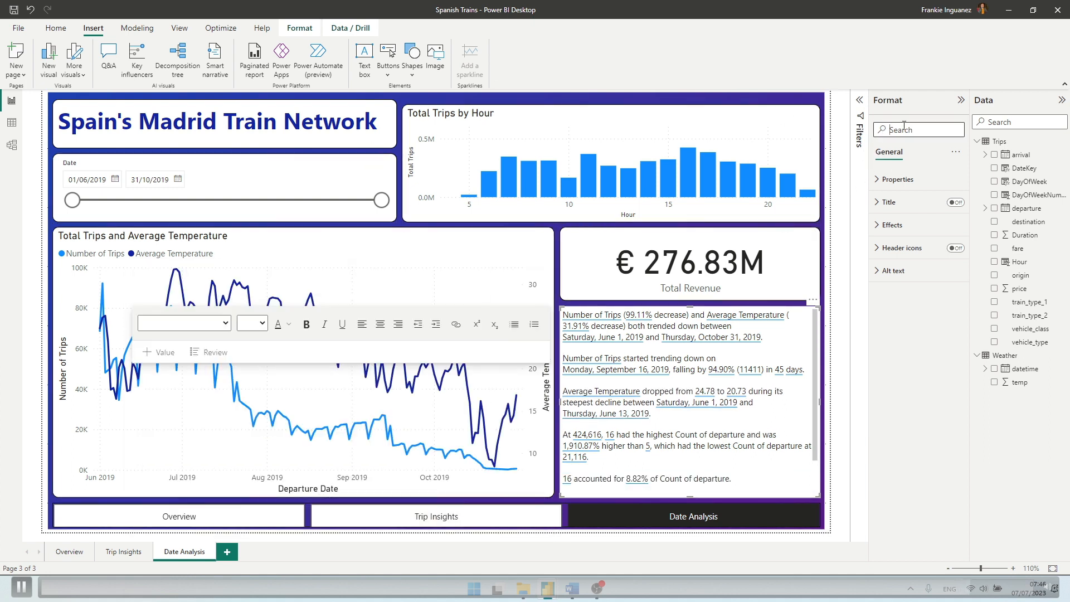
text(rounded)
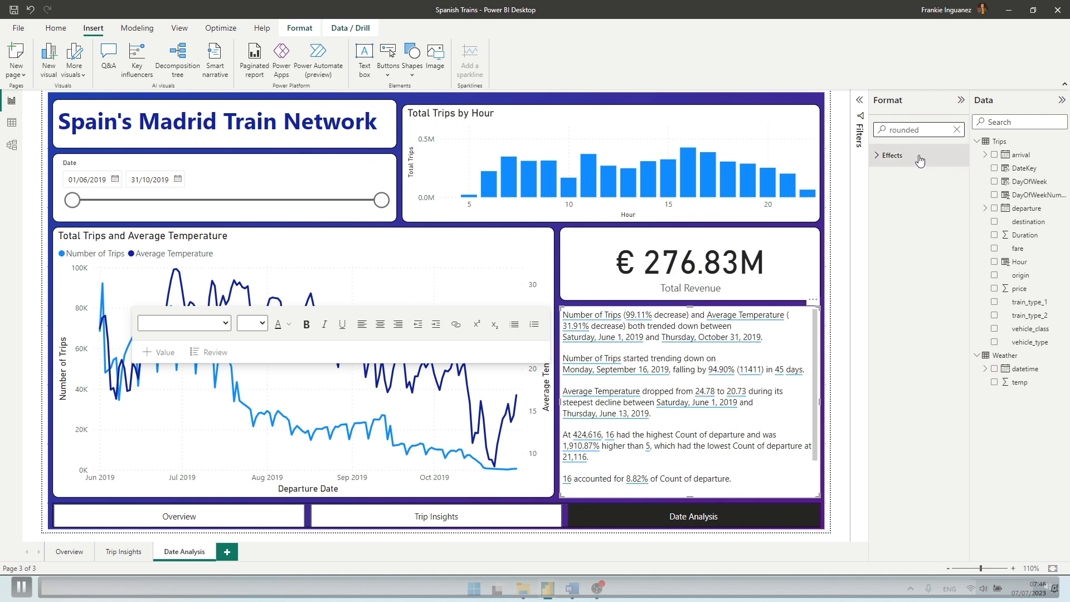
click(892, 156)
click(950, 182)
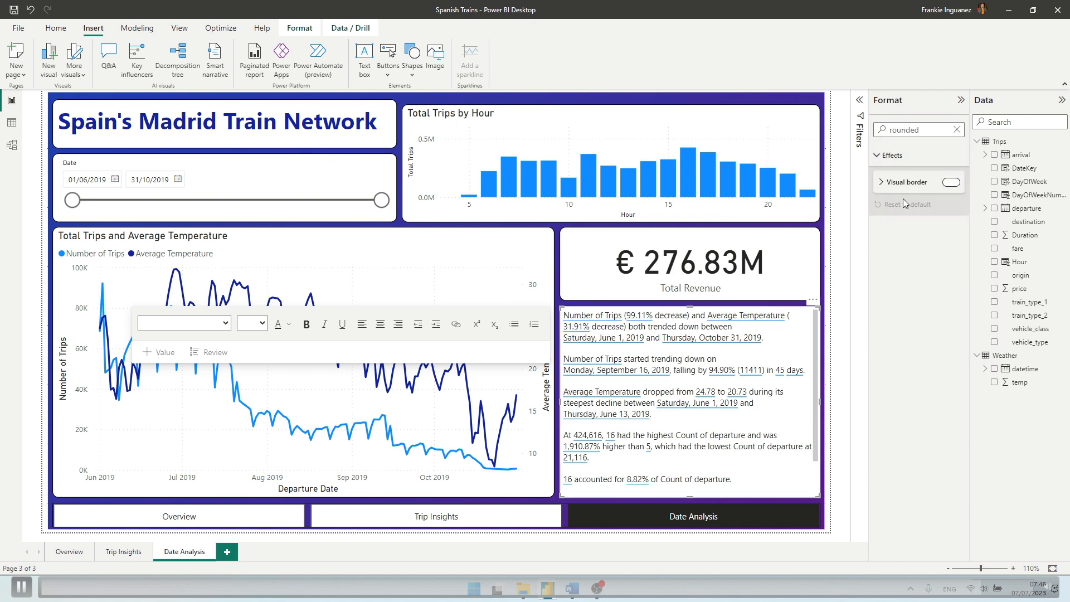
click(880, 184)
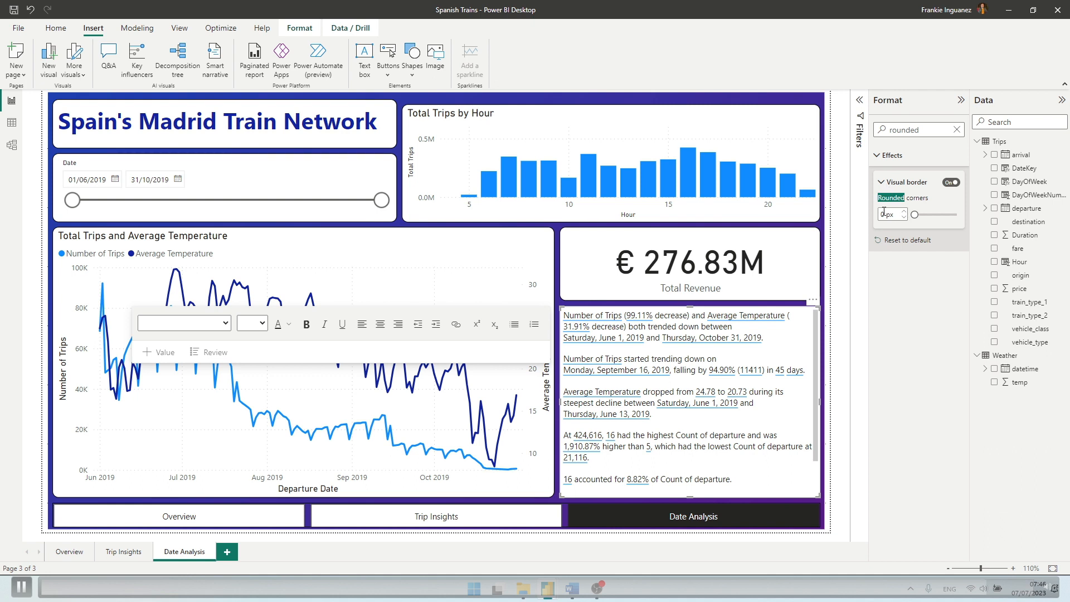
text(10)
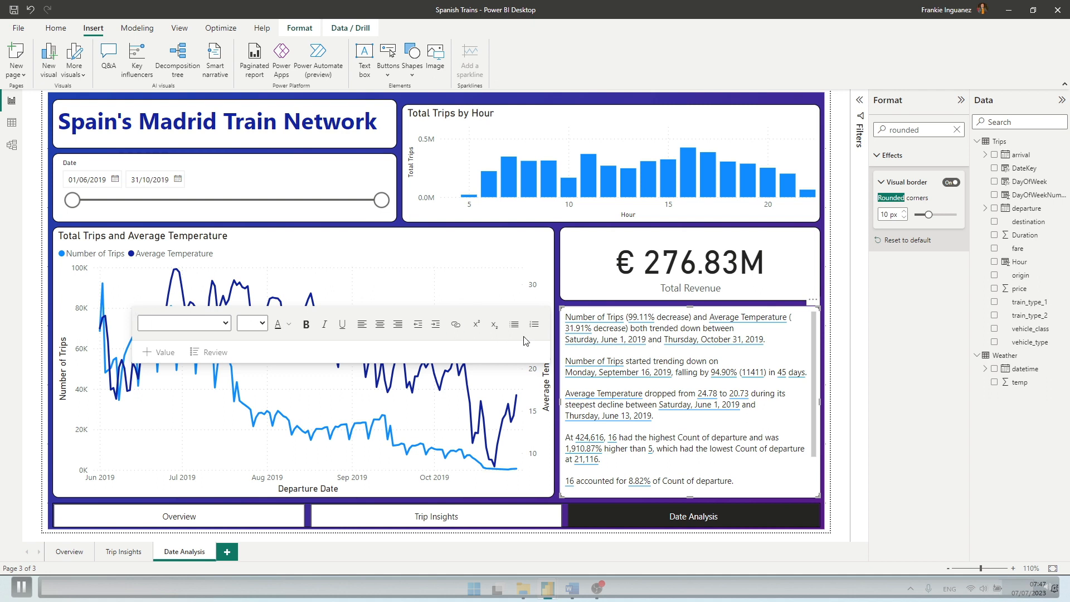
click(513, 539)
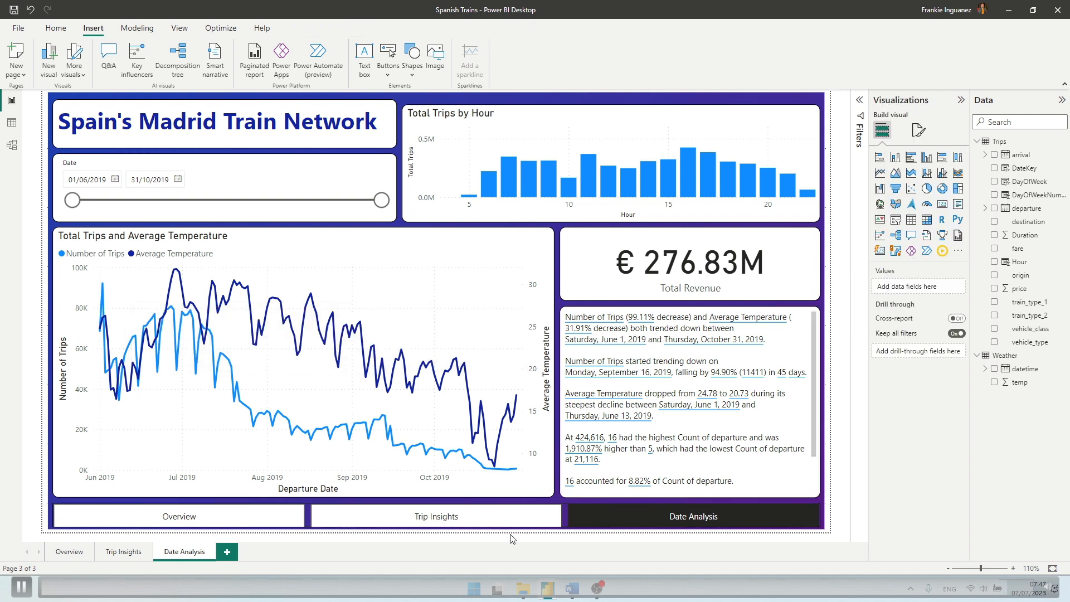
Step: Test the date slicer by narrowing it to 05/08/2019–29/09/2019, and restore the full range 01/06/2019–31/10/2019
drag(72, 200, 203, 199)
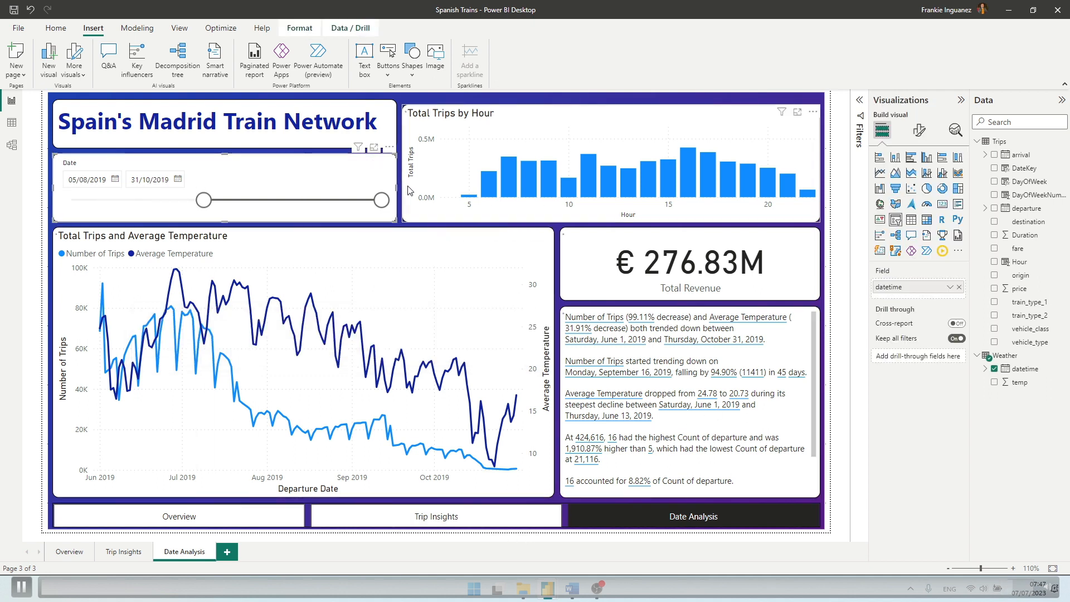
drag(381, 200, 315, 199)
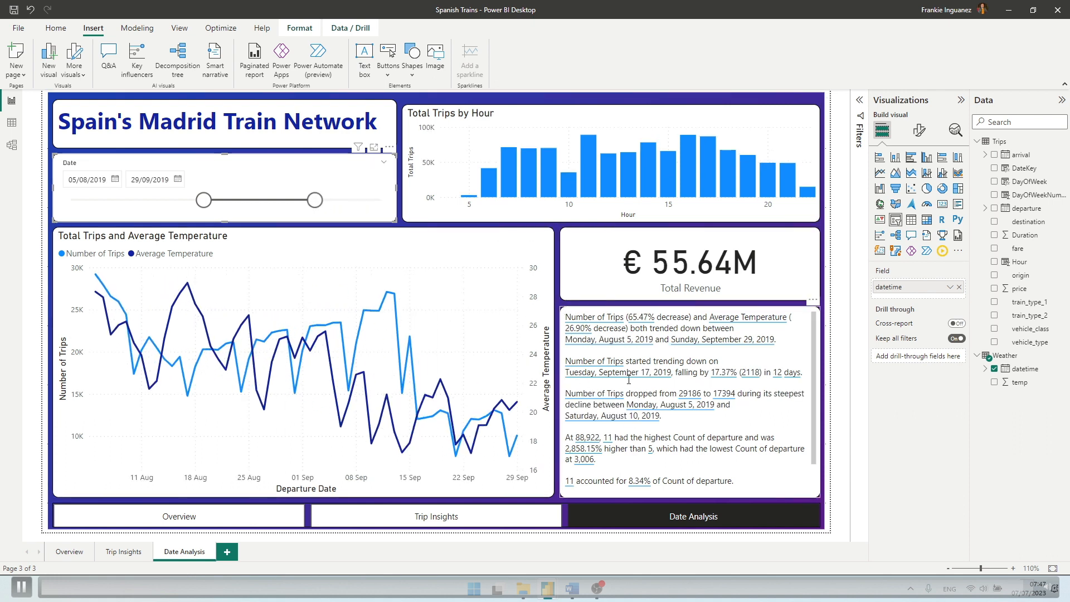
drag(203, 200, 72, 200)
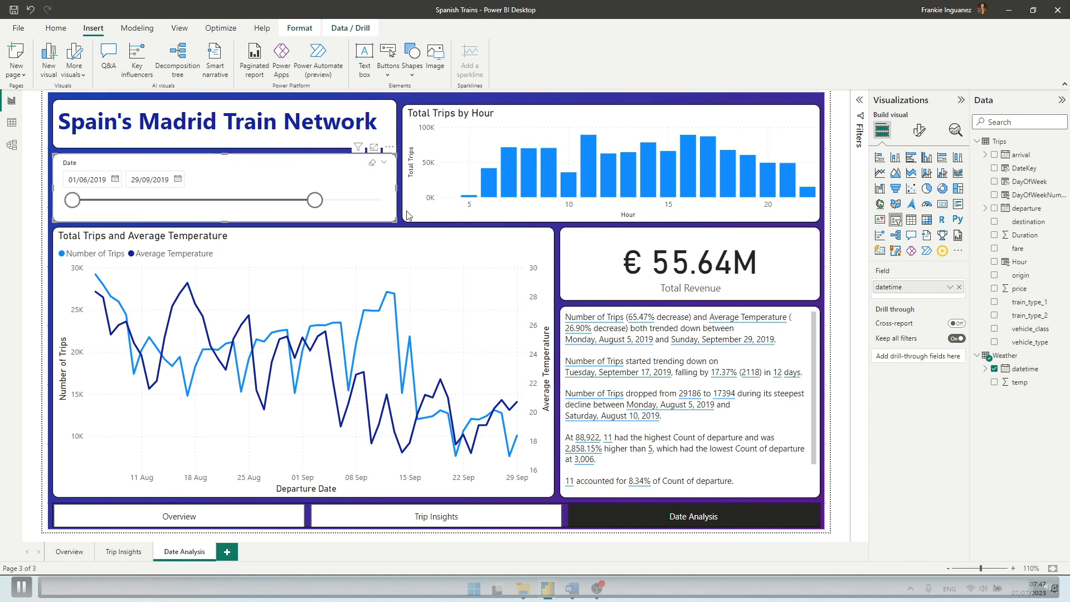
drag(315, 200, 381, 200)
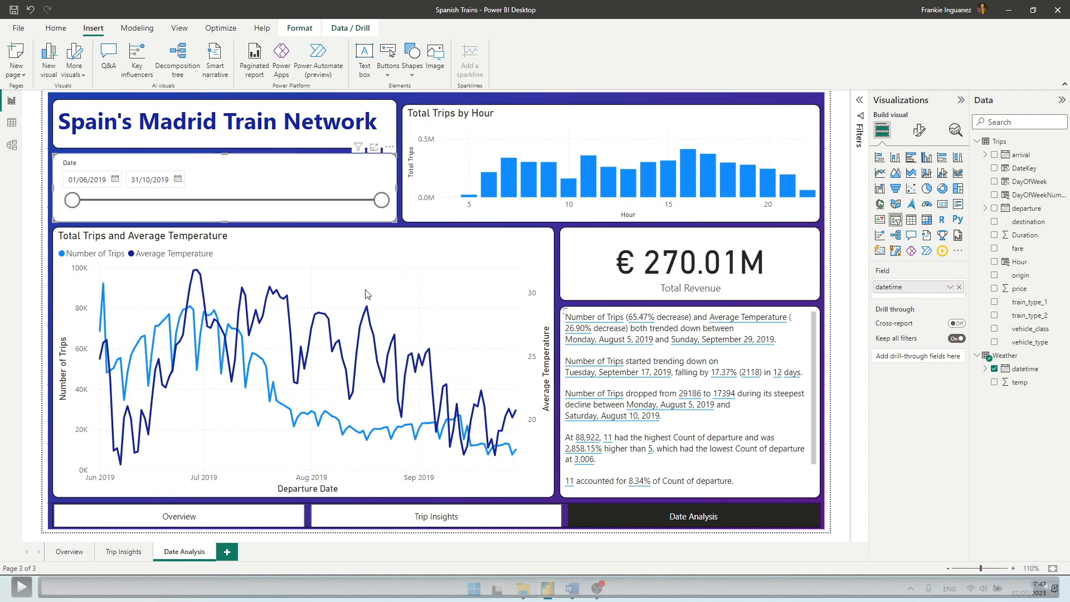